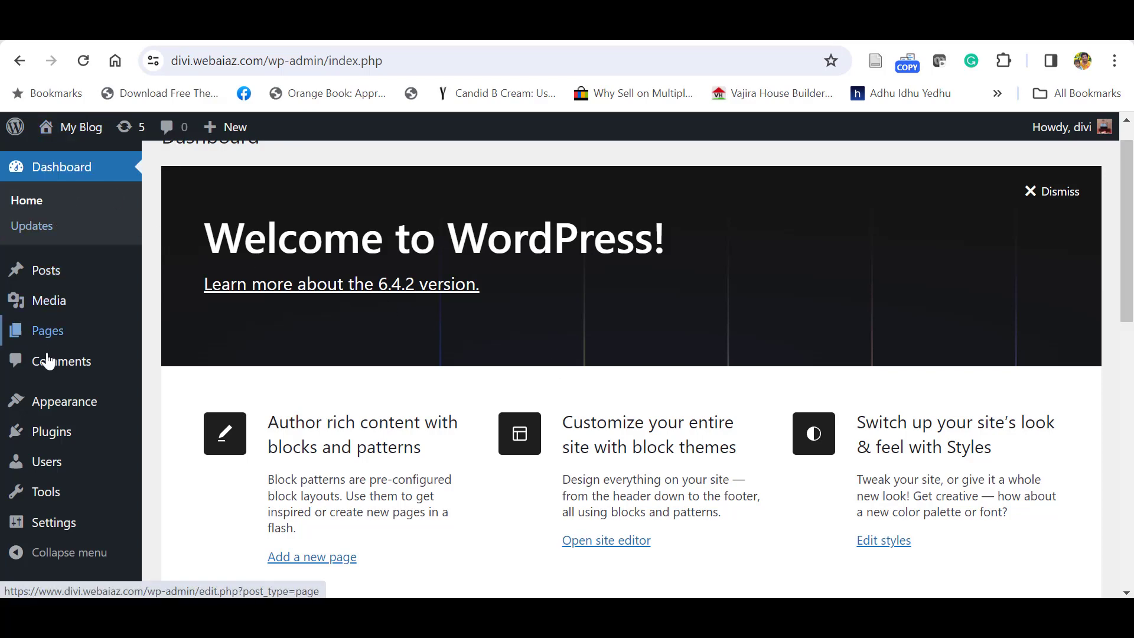
Step: Search the theme directory for 'astra', then install and activate the Astra theme
mouse_move(88, 400)
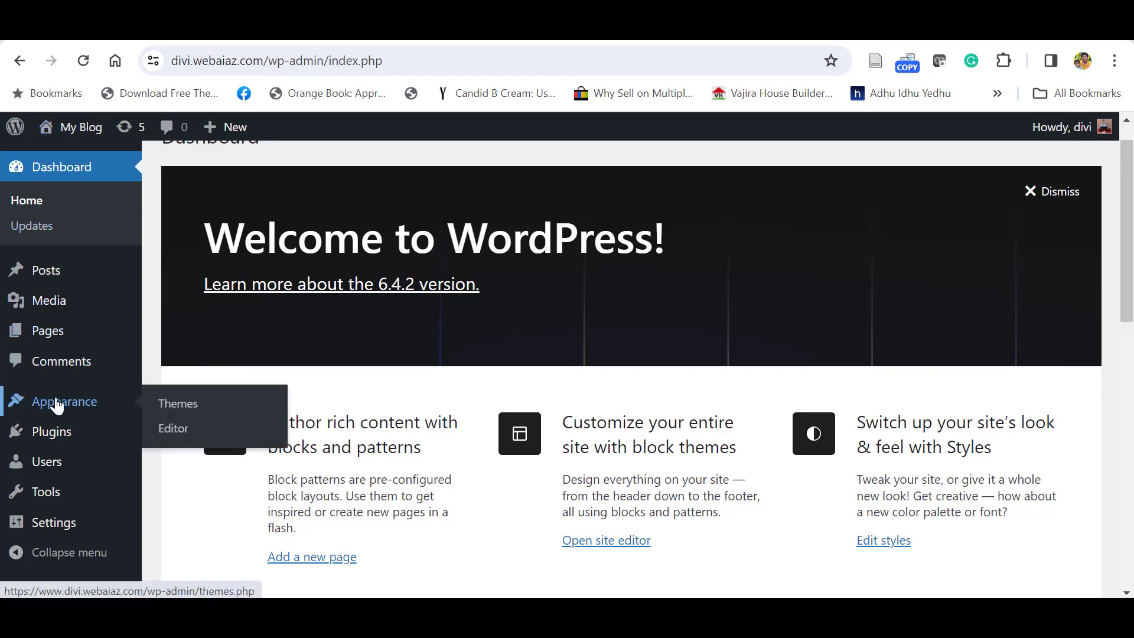
click(172, 405)
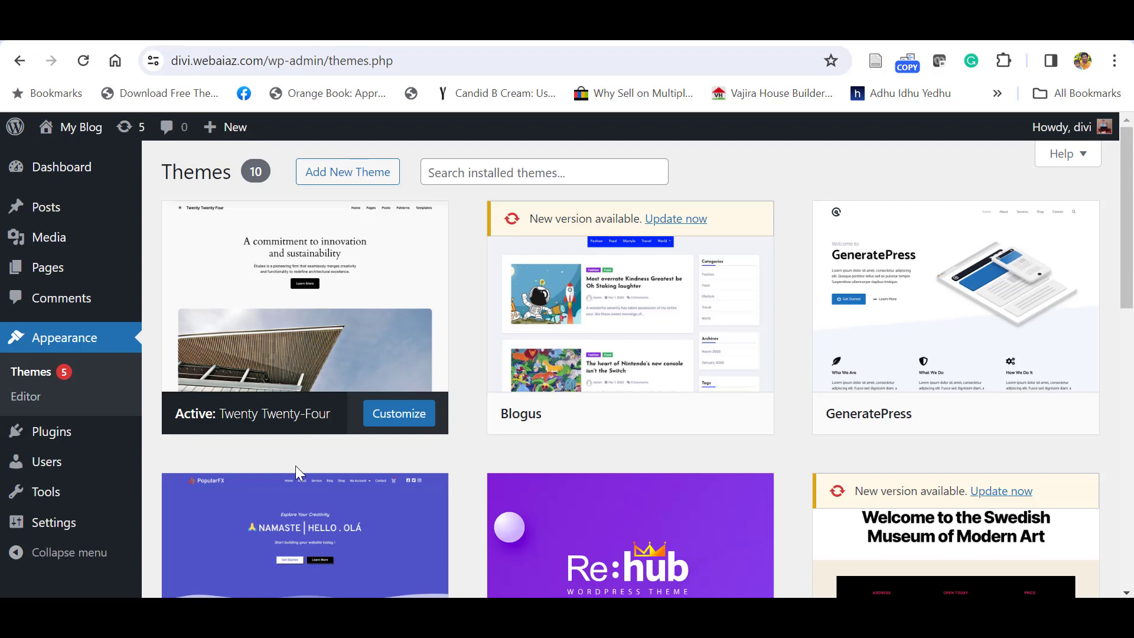
mouse_move(266, 353)
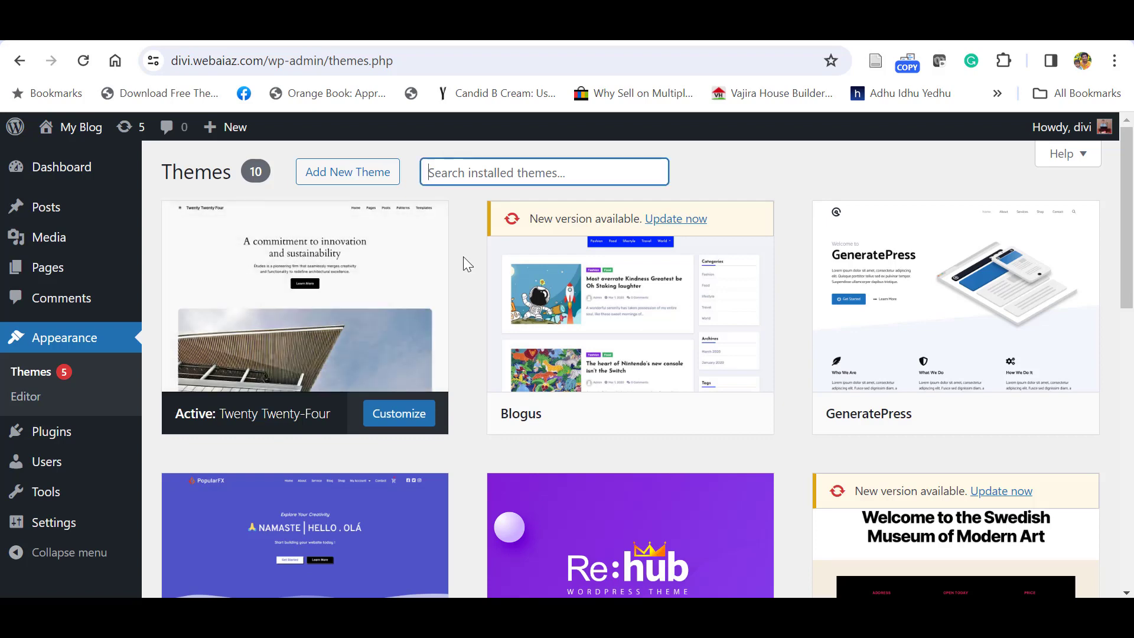
click(358, 174)
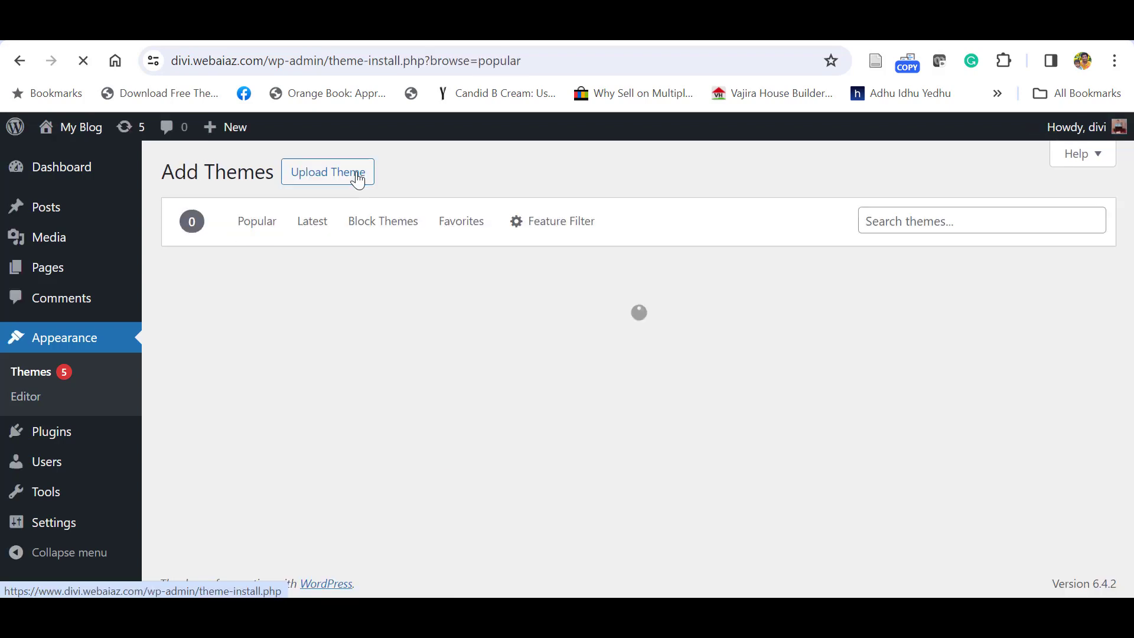
click(898, 223)
text(astra)
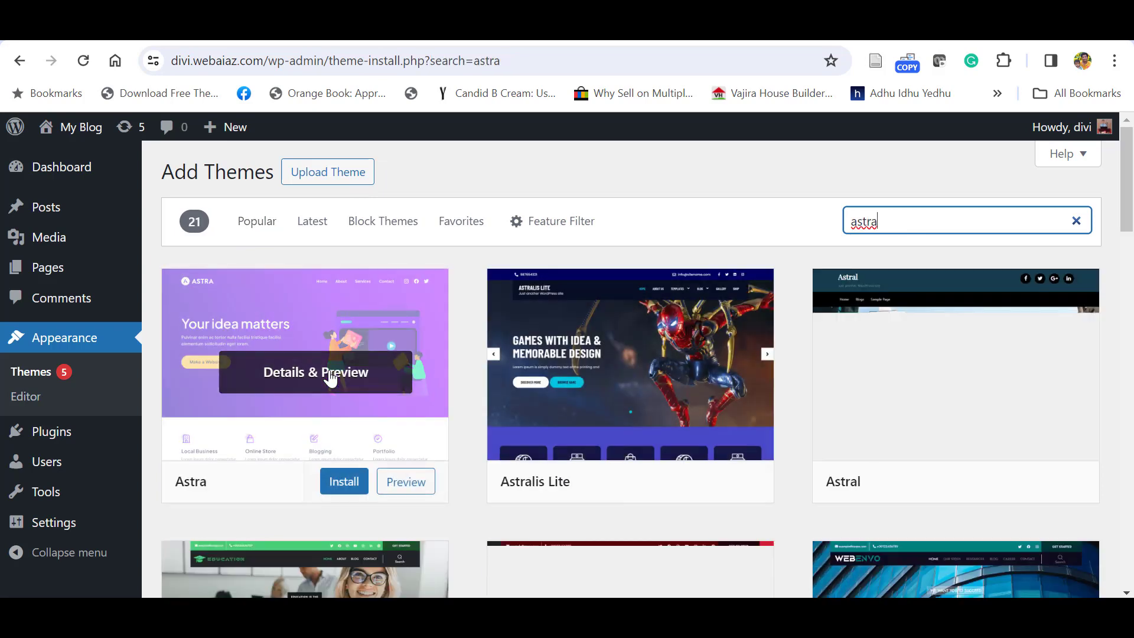
click(333, 488)
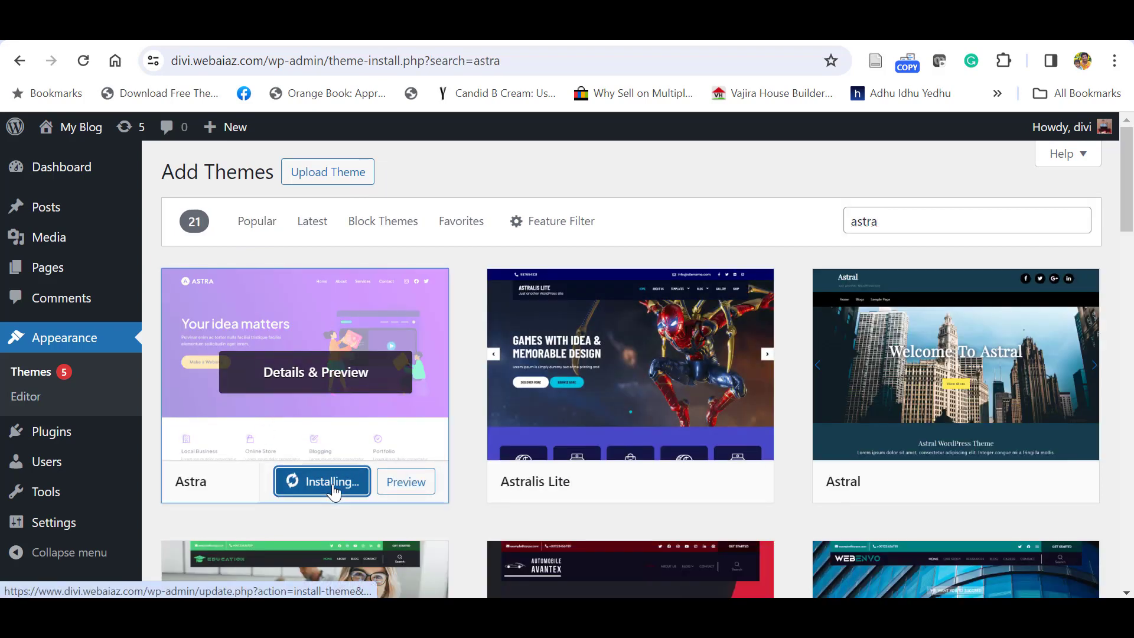
click(320, 484)
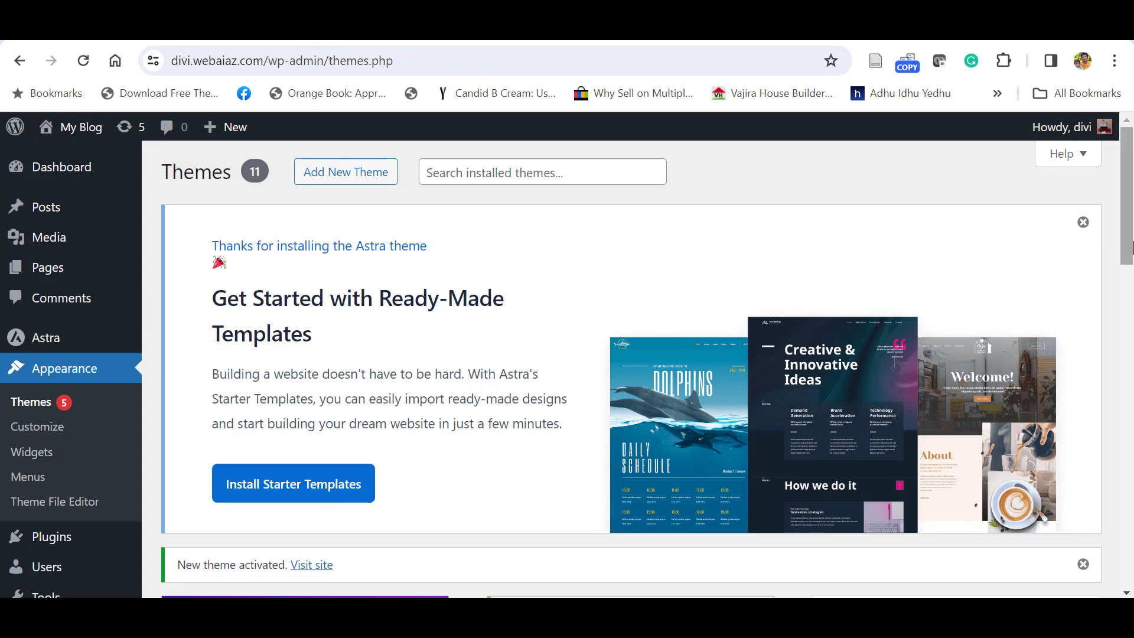
Step: Search plugins for 'elementor', then install and activate Elementor Website Builder
scroll(289, 502, down, 1)
mouse_move(46, 497)
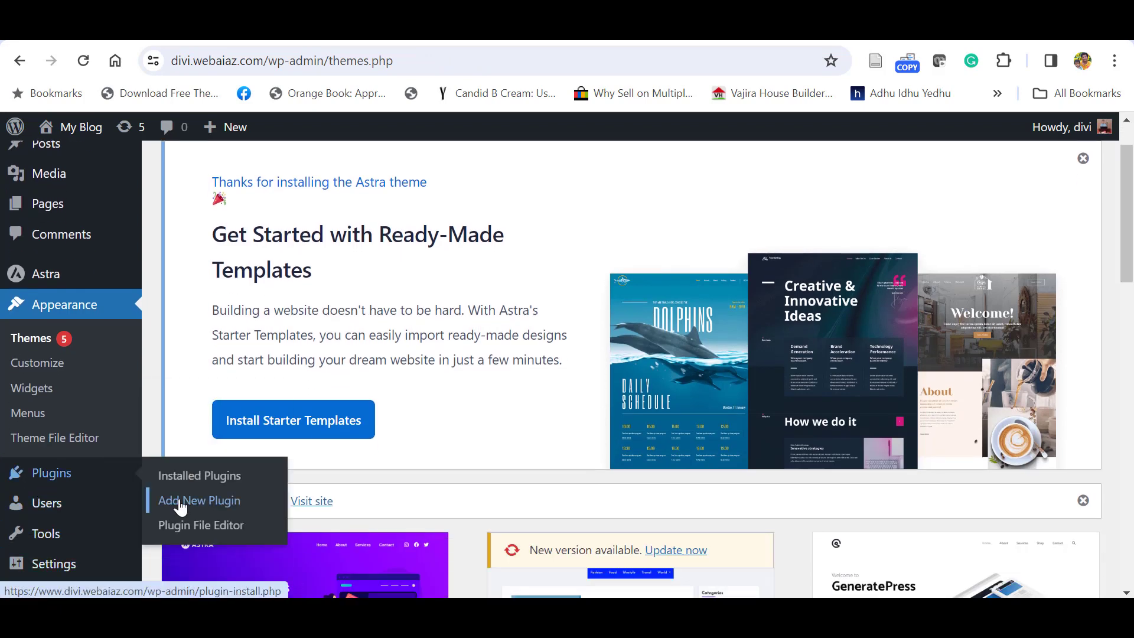
click(180, 507)
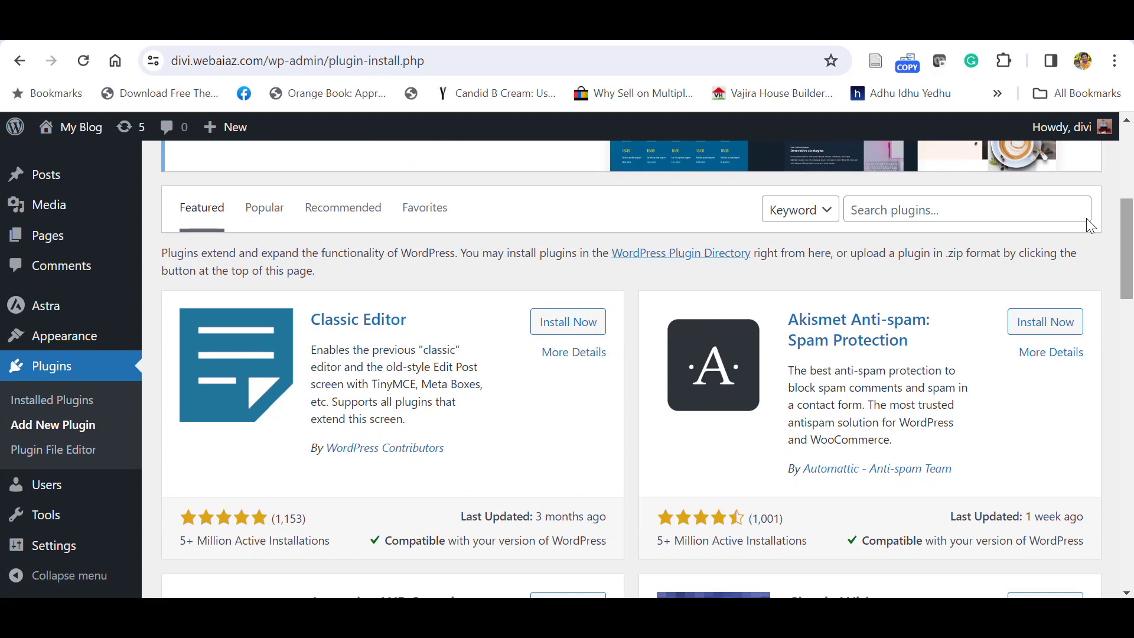
click(933, 213)
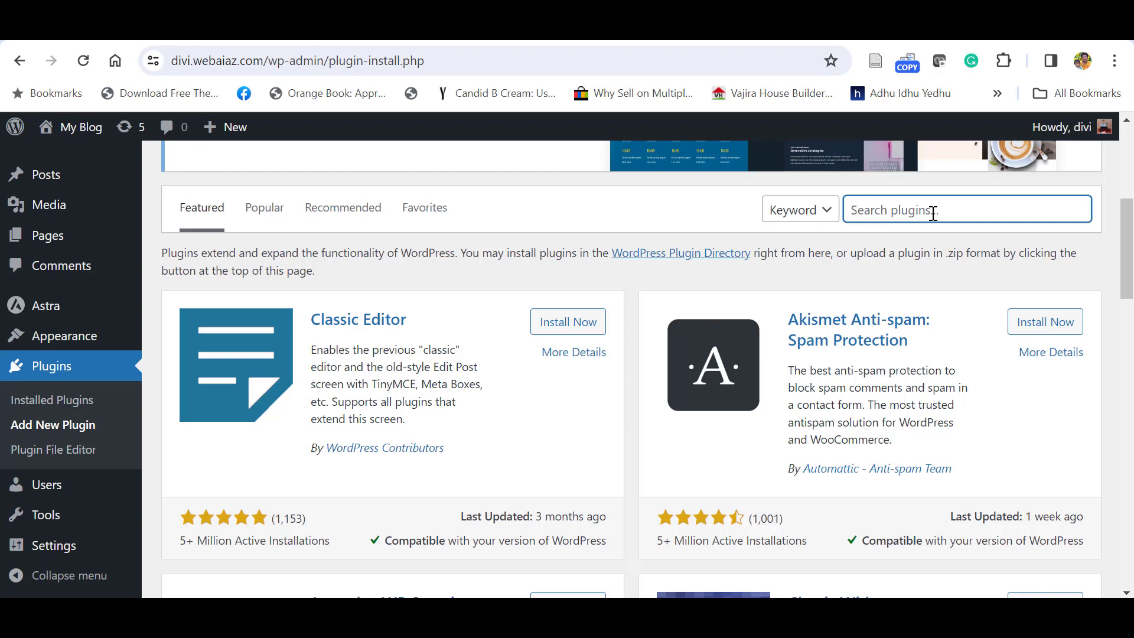
text(elementor)
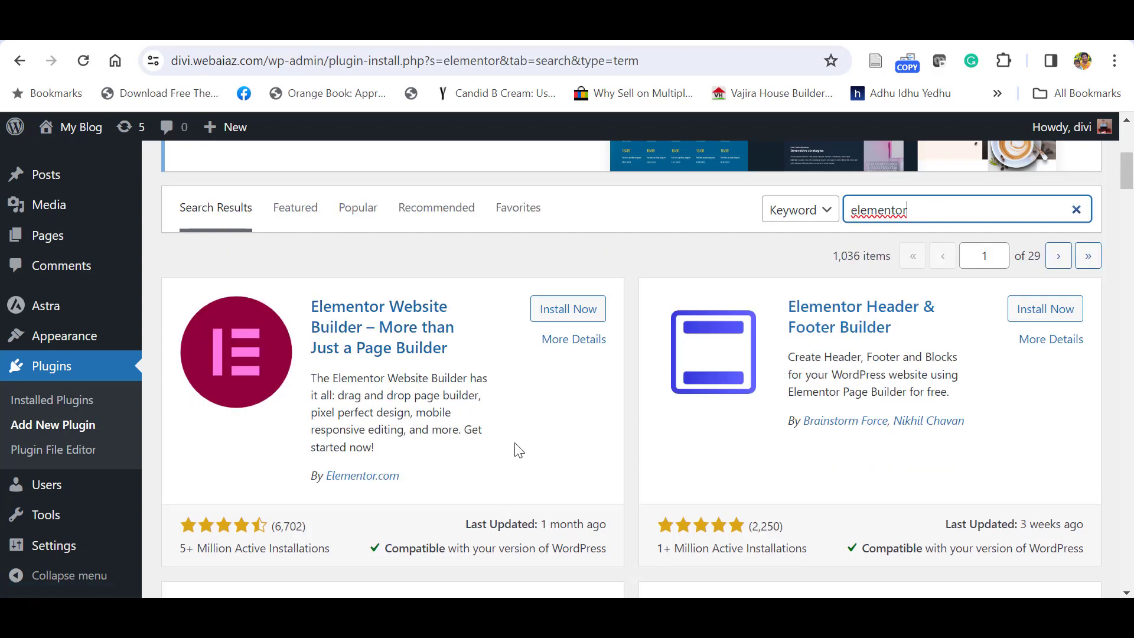
click(552, 310)
click(569, 317)
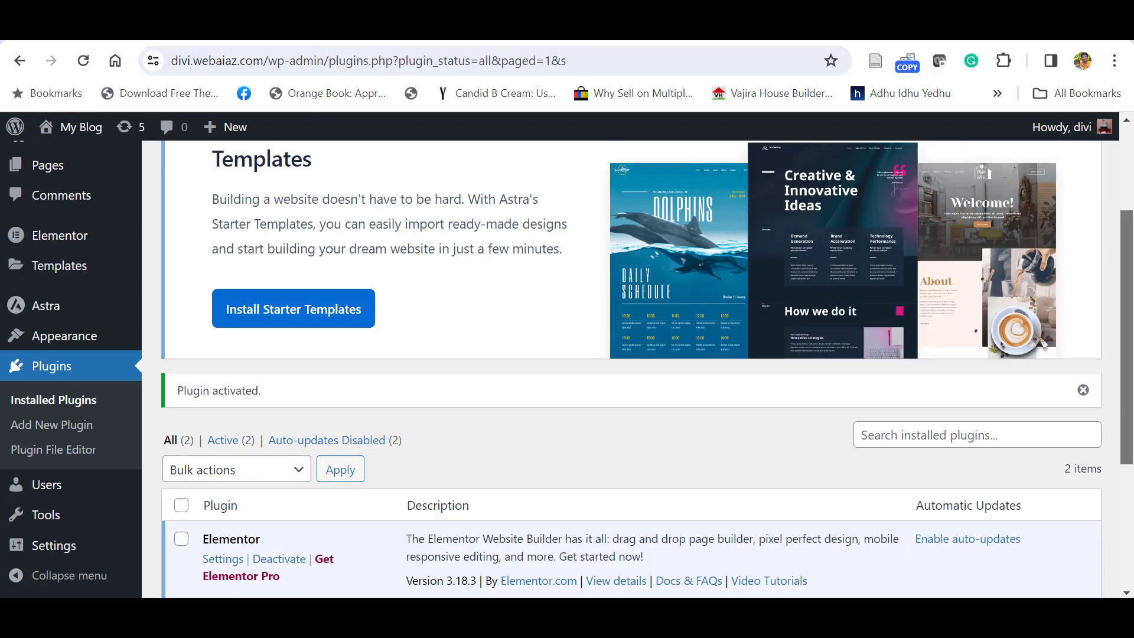
scroll(568, 317, down, 3)
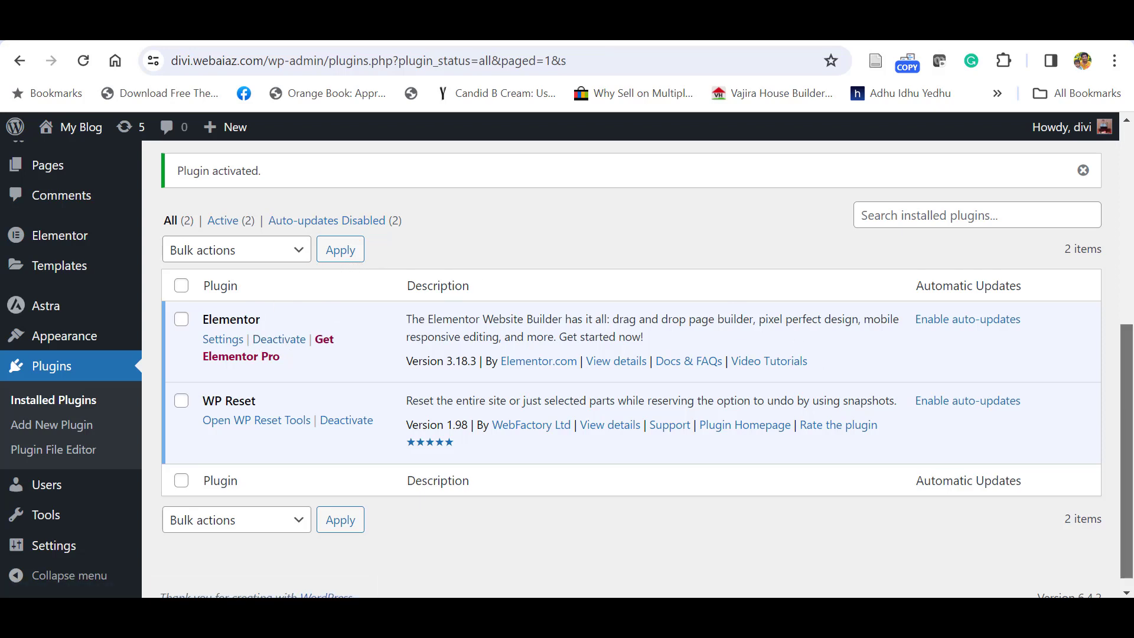
Step: Upload the '01A. elementor Pro 3.18.3.zip' plugin, install it and activate Elementor Pro
scroll(1057, 374, up, 4)
click(303, 184)
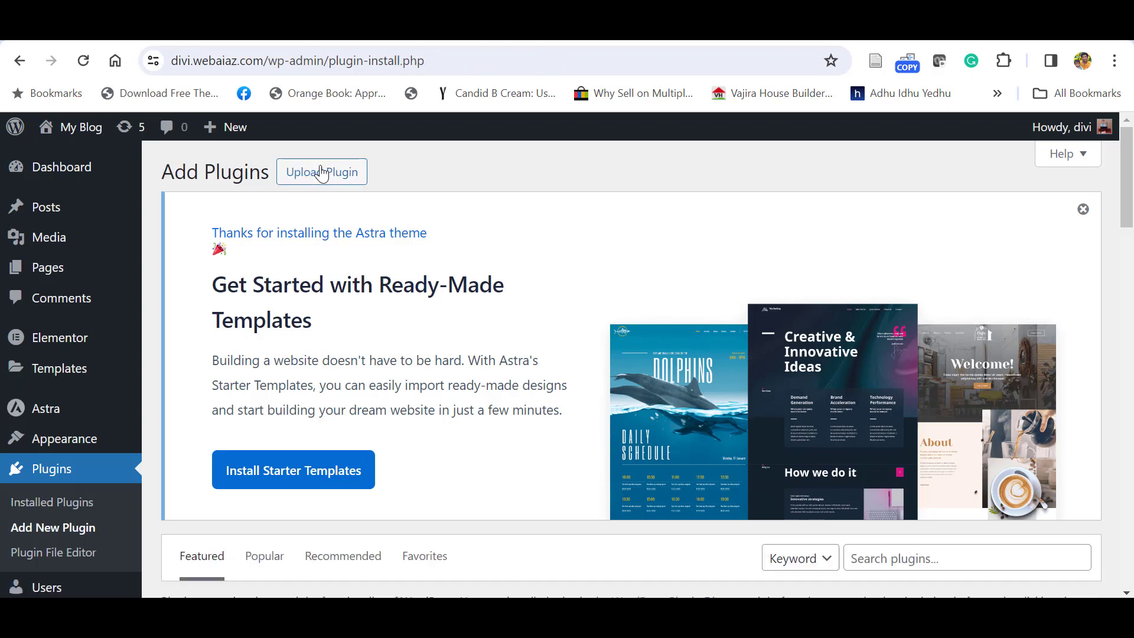
scroll(540, 377, down, 5)
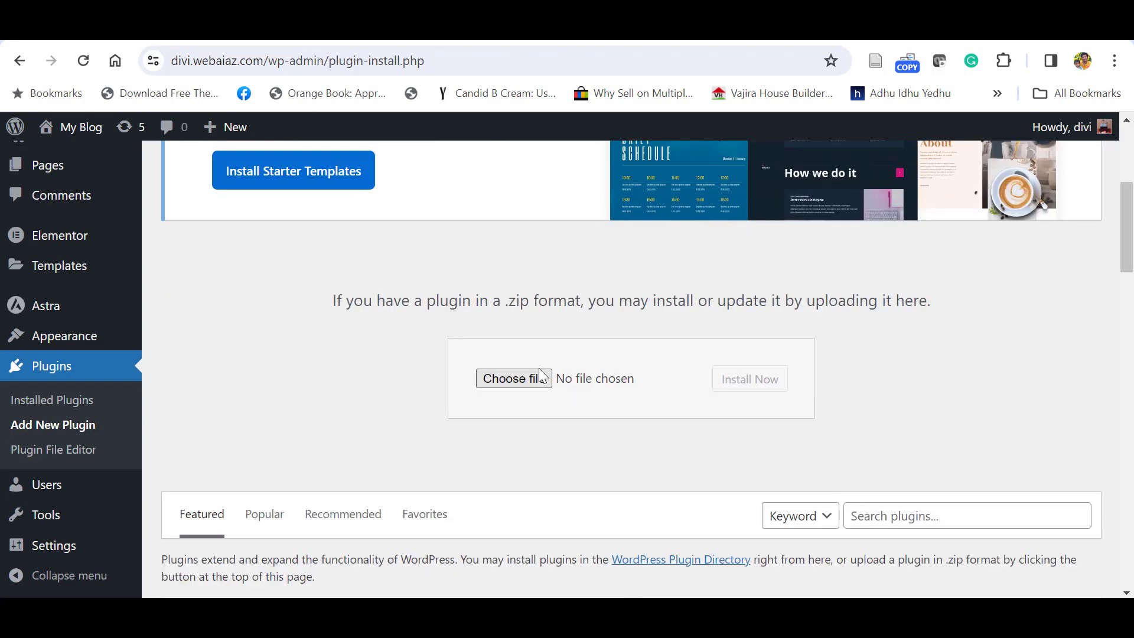
click(540, 377)
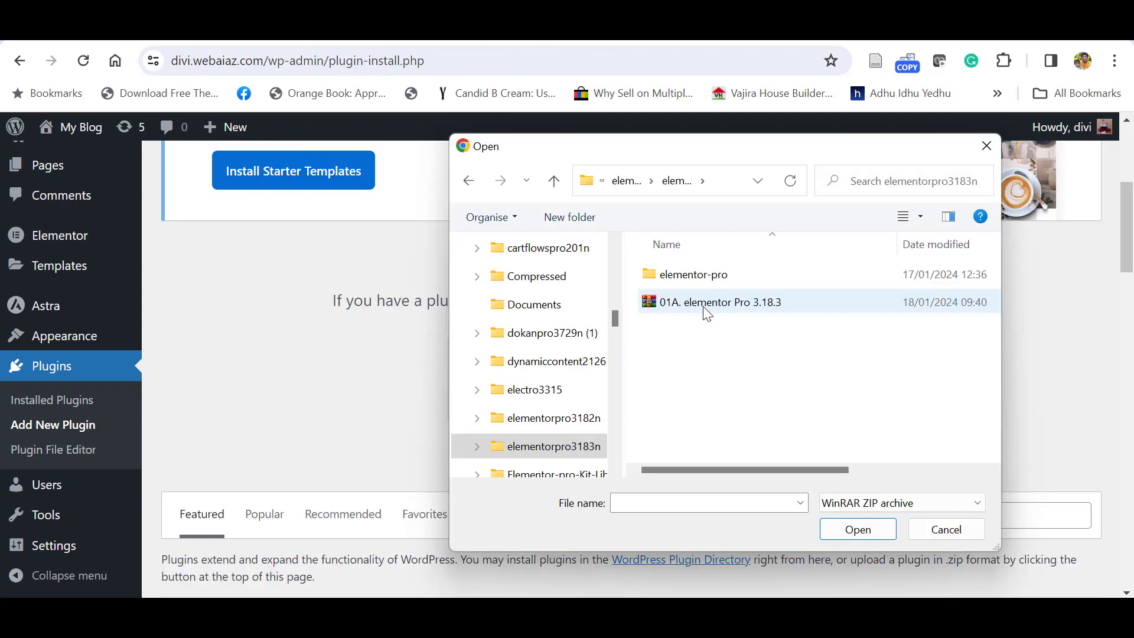
click(737, 307)
key(Return)
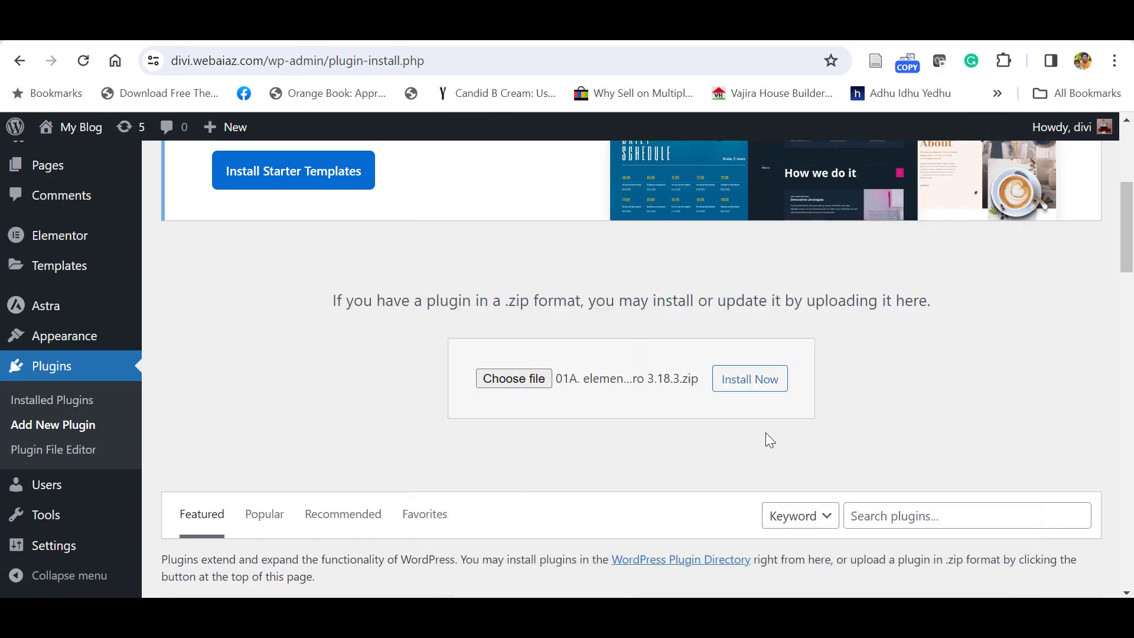
click(744, 391)
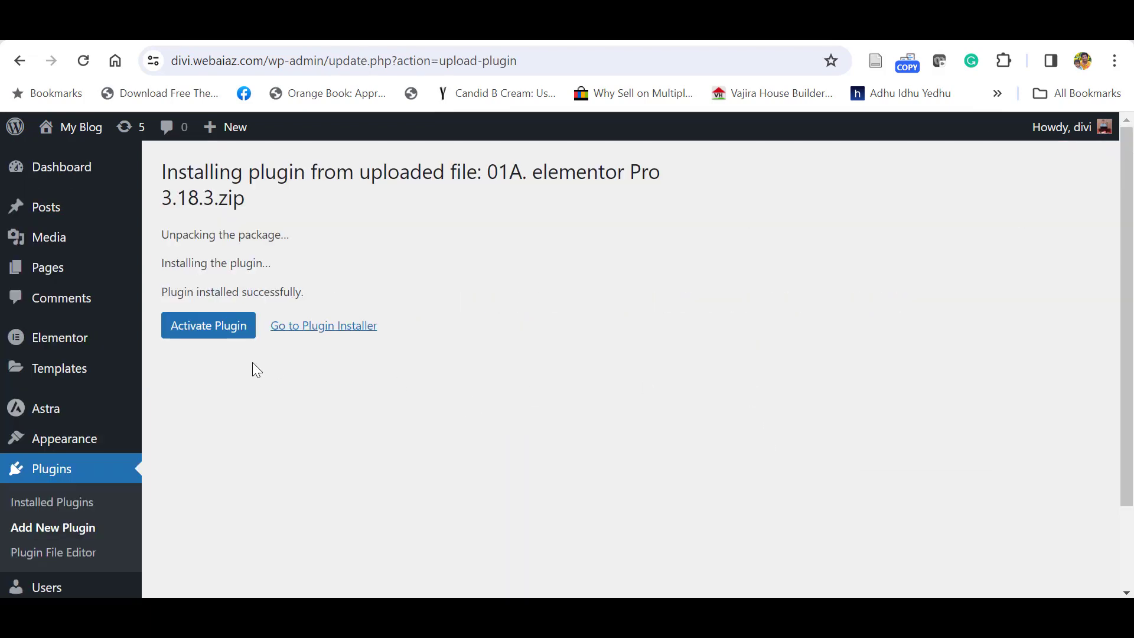
click(215, 328)
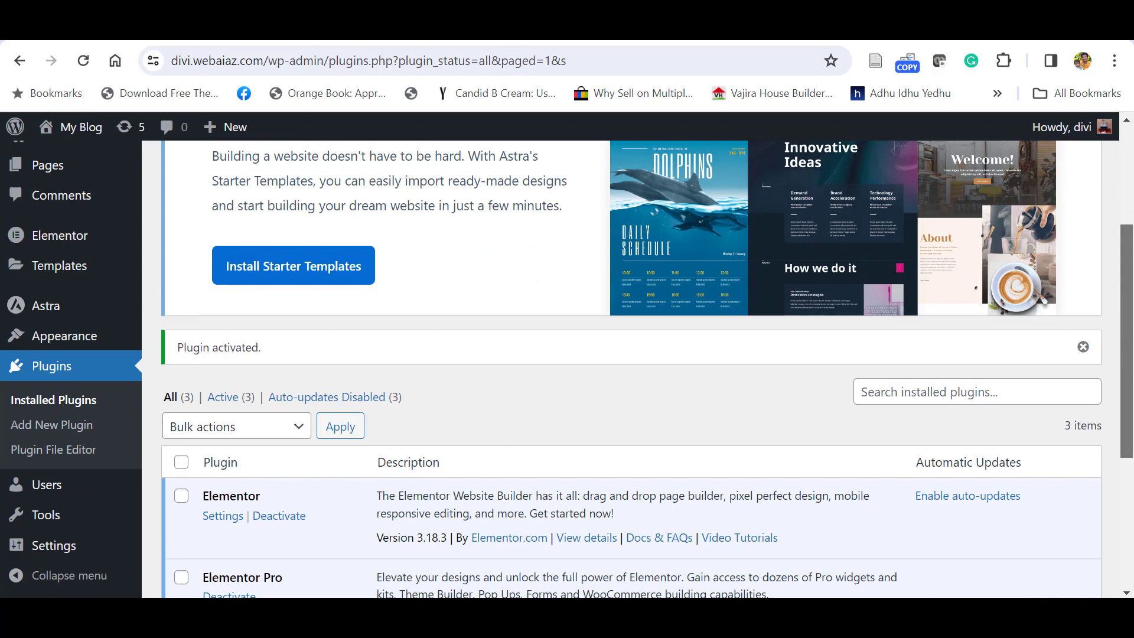
scroll(321, 201, down, 4)
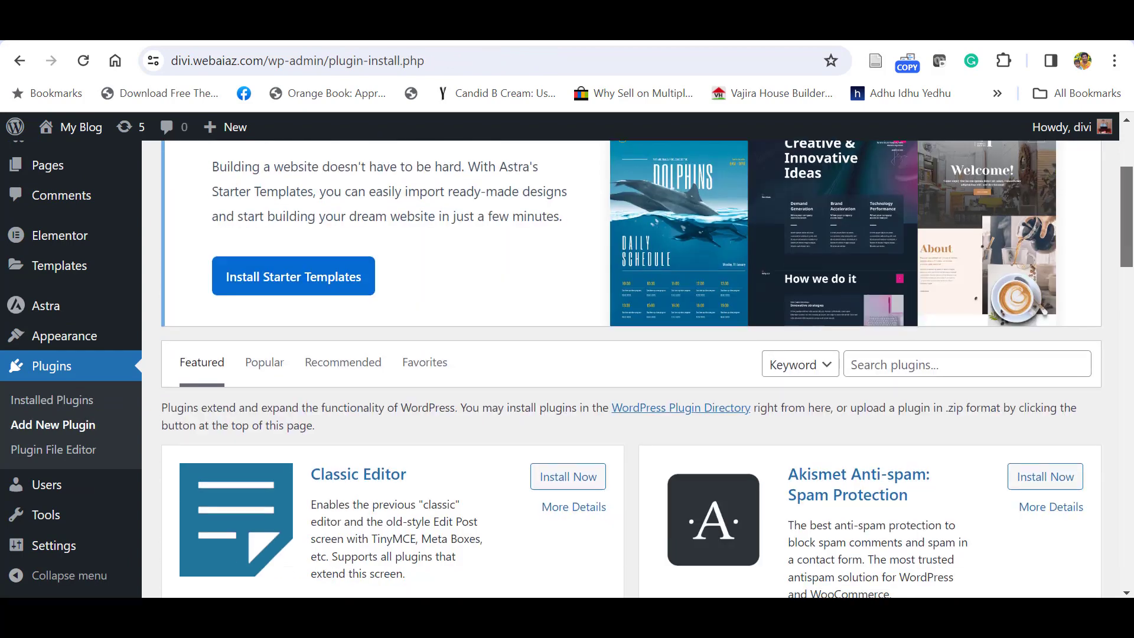
Step: Open Elementor's Kit Library from Templates and start importing a kit from a file
scroll(648, 369, up, 4)
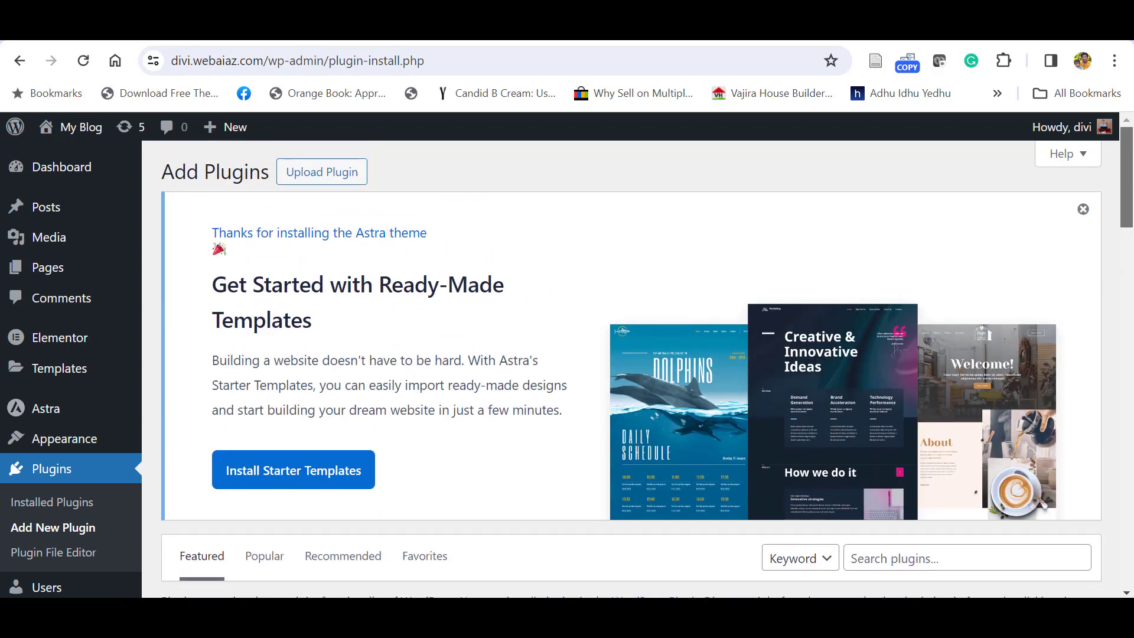
scroll(998, 145, down, 2)
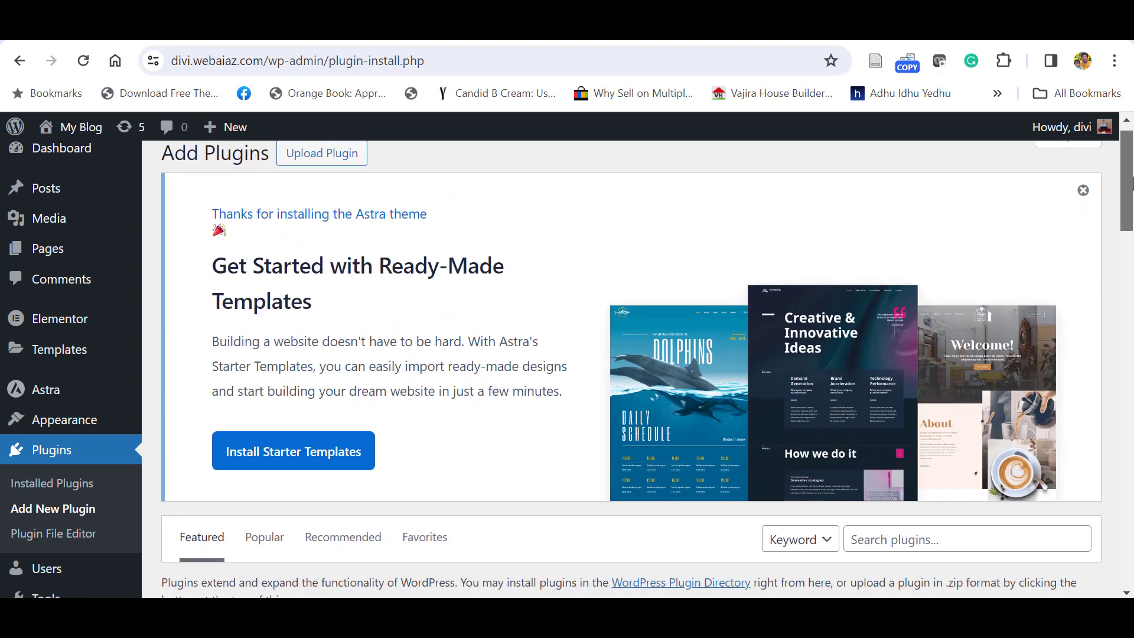
scroll(997, 145, up, 2)
mouse_move(46, 365)
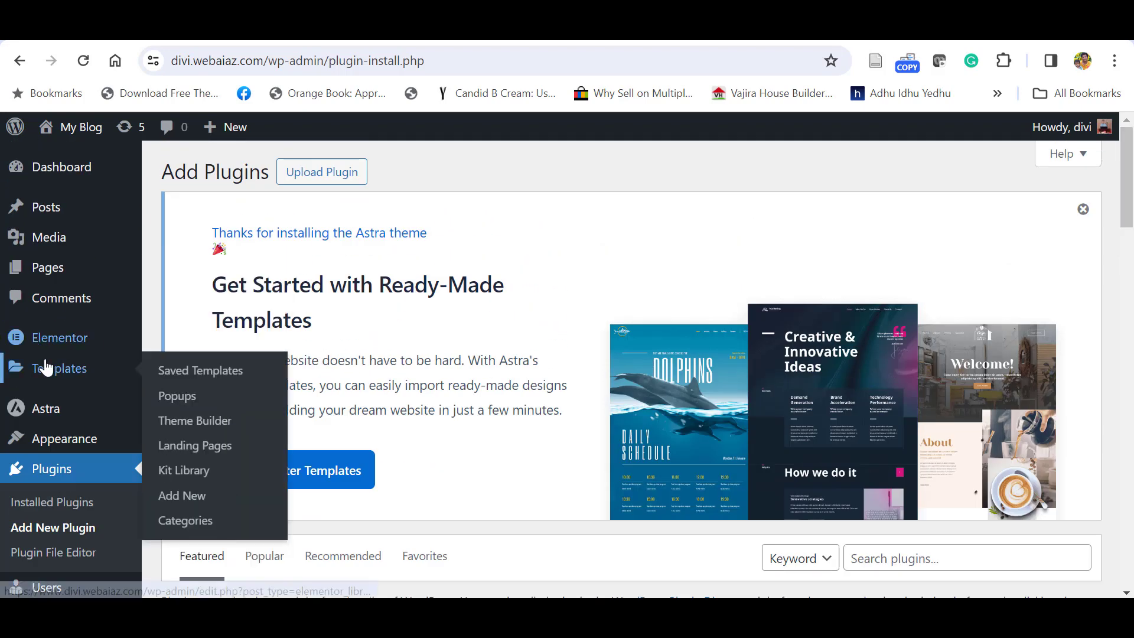
click(184, 471)
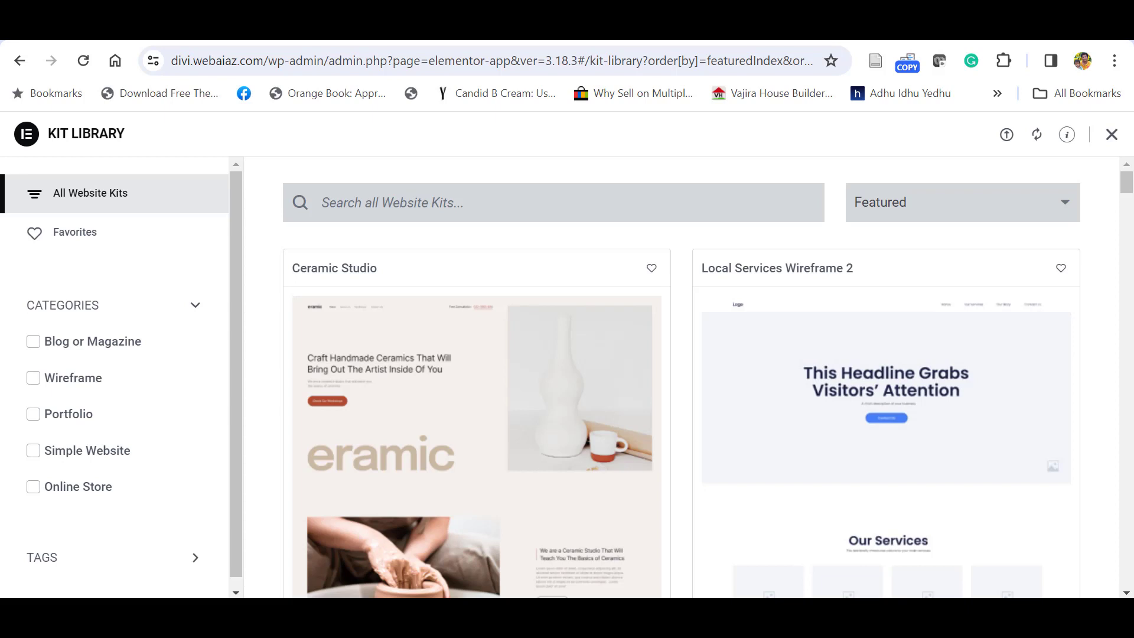
click(1006, 135)
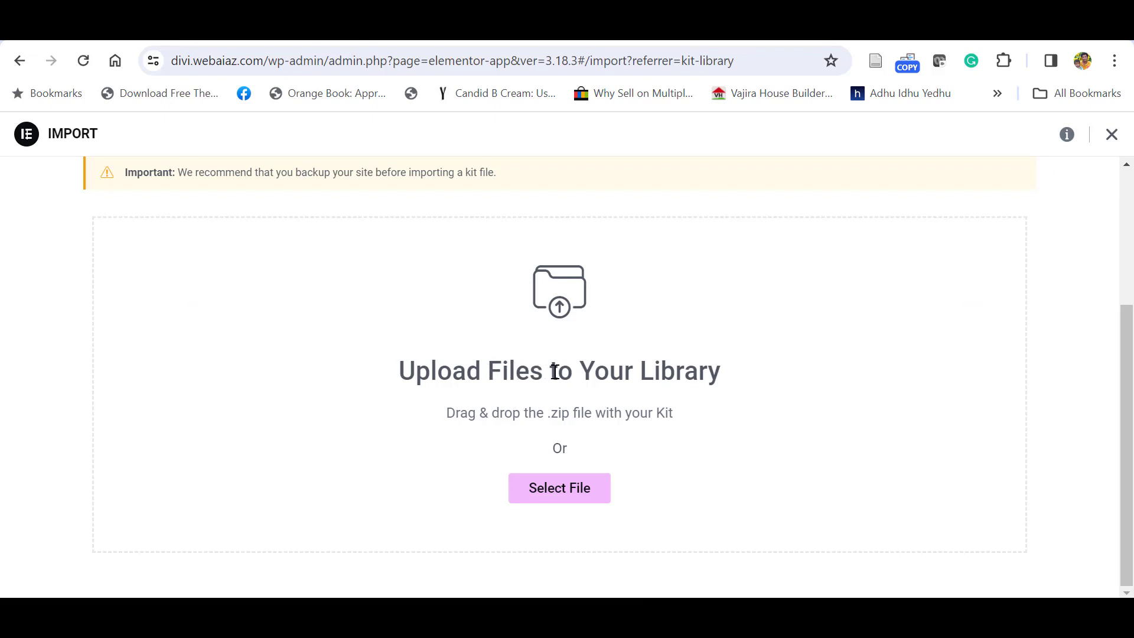
Step: Upload the Beauty Salon kit zip from the 01C Kit Library folder, continuing past the backup warning
click(547, 497)
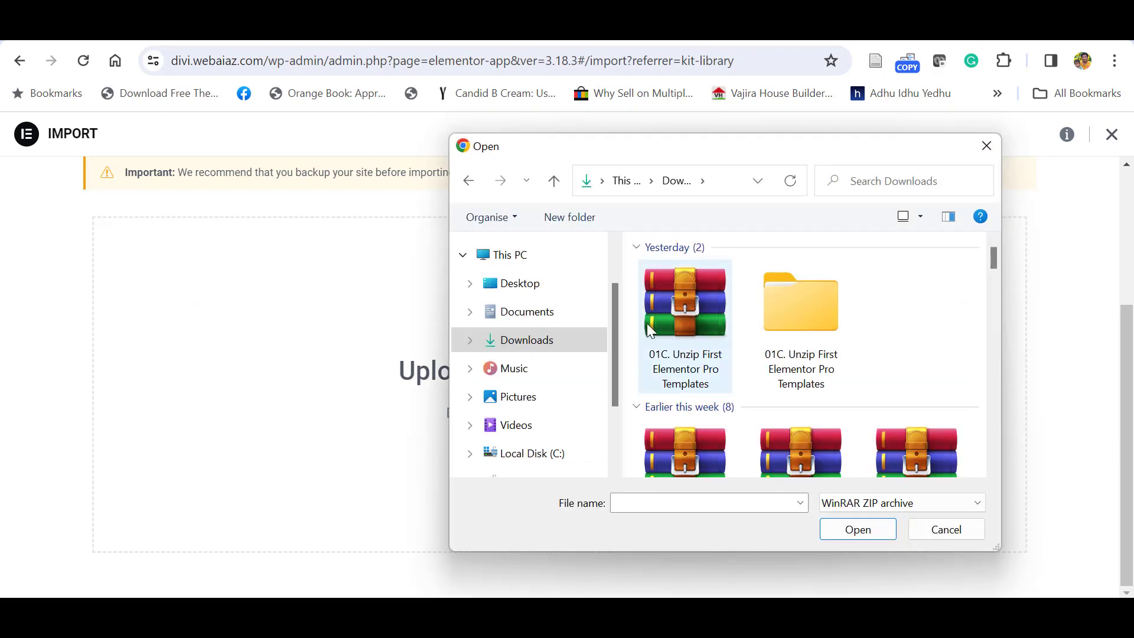
double_click(798, 293)
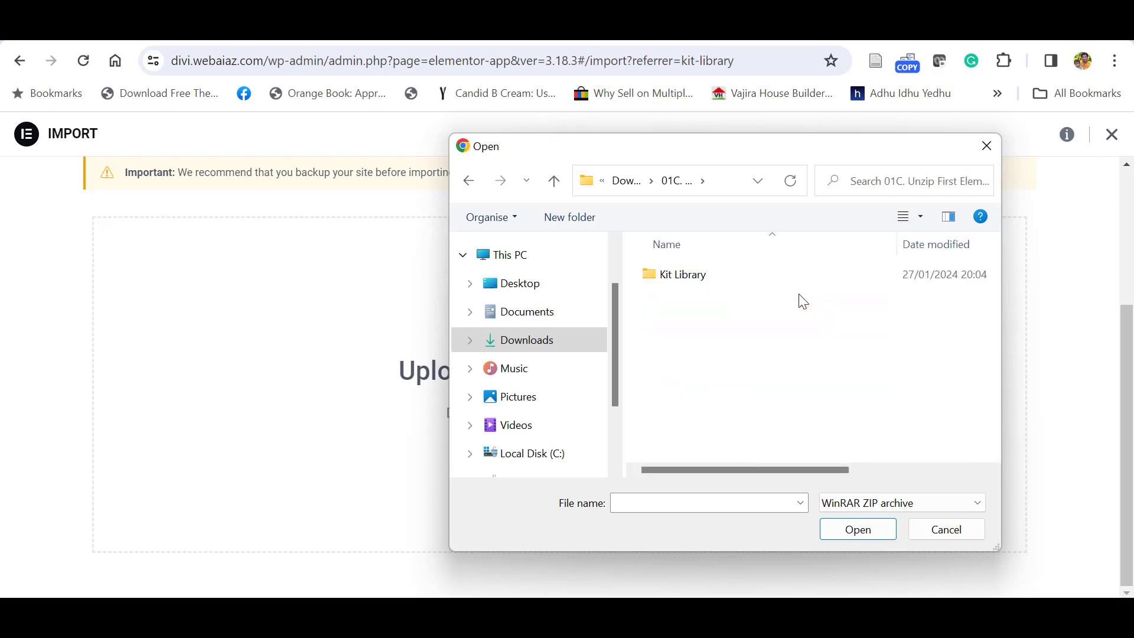
double_click(732, 287)
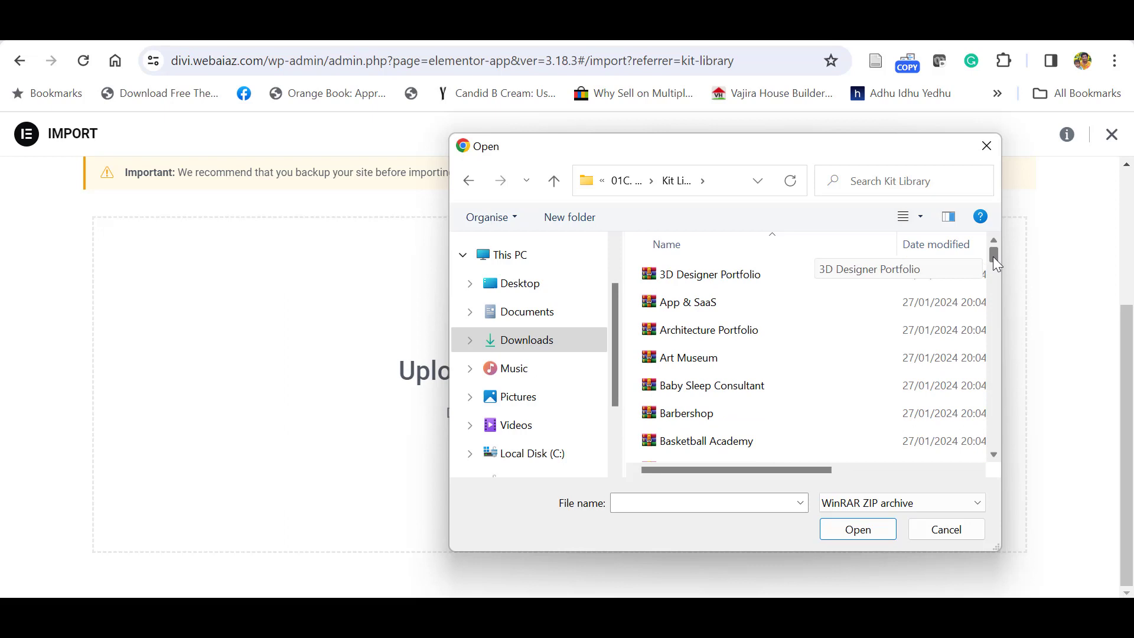
drag(991, 256, 992, 260)
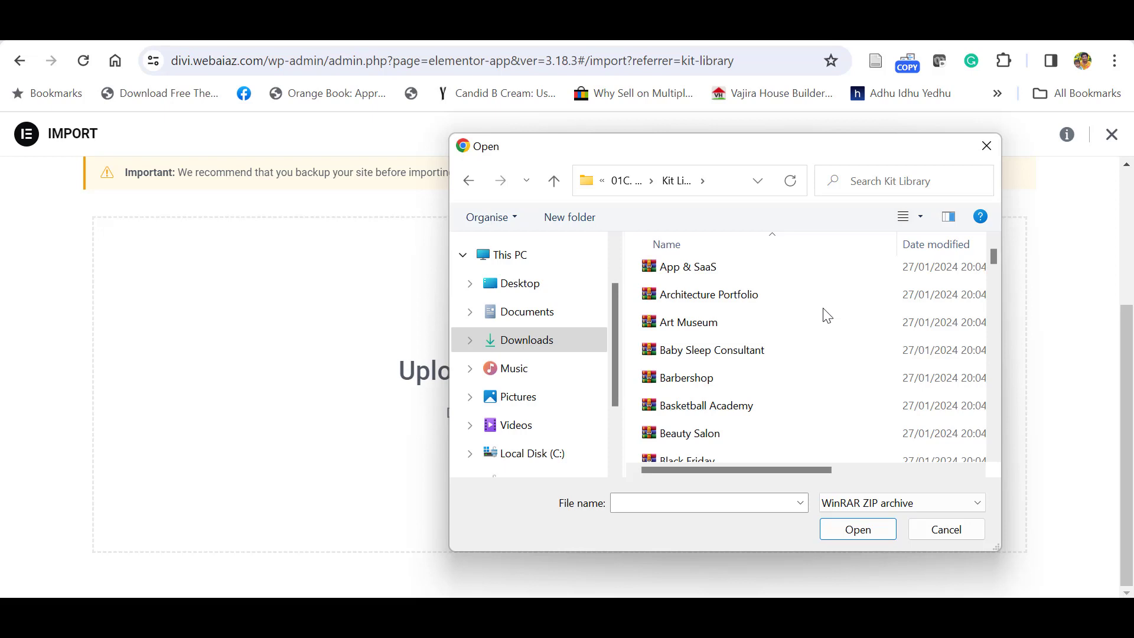
click(713, 444)
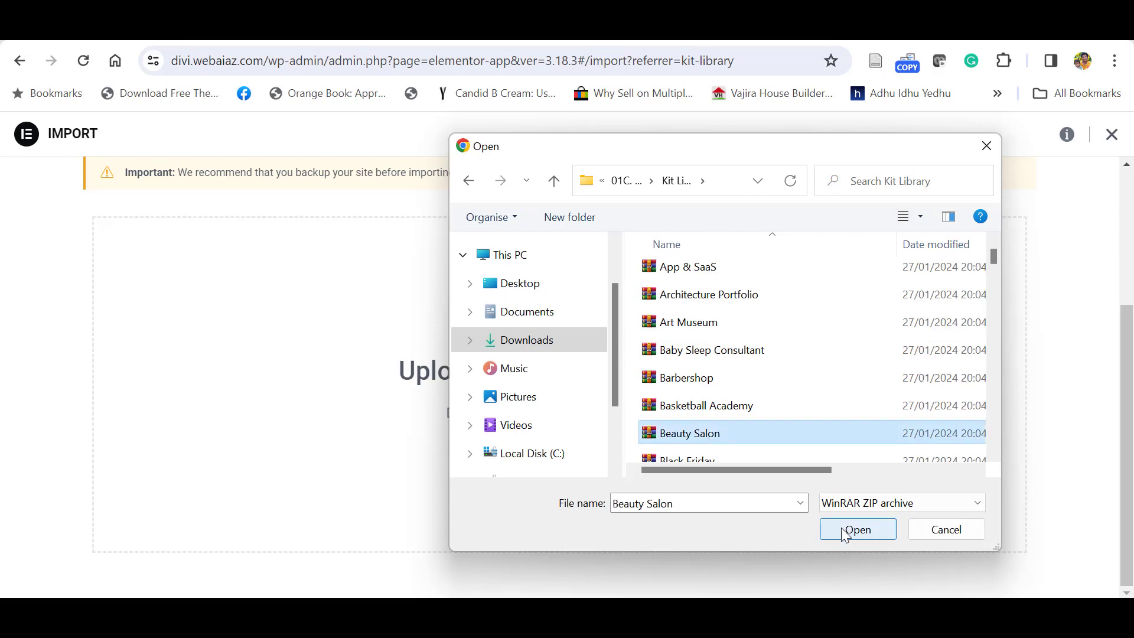
click(855, 530)
click(635, 446)
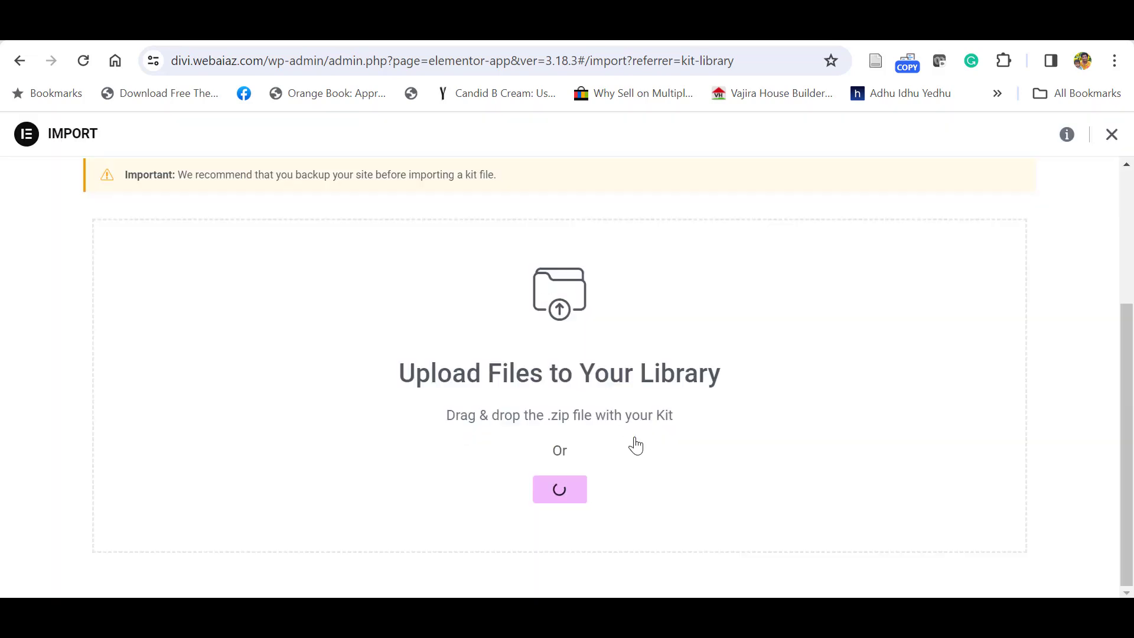
scroll(318, 217, down, 1)
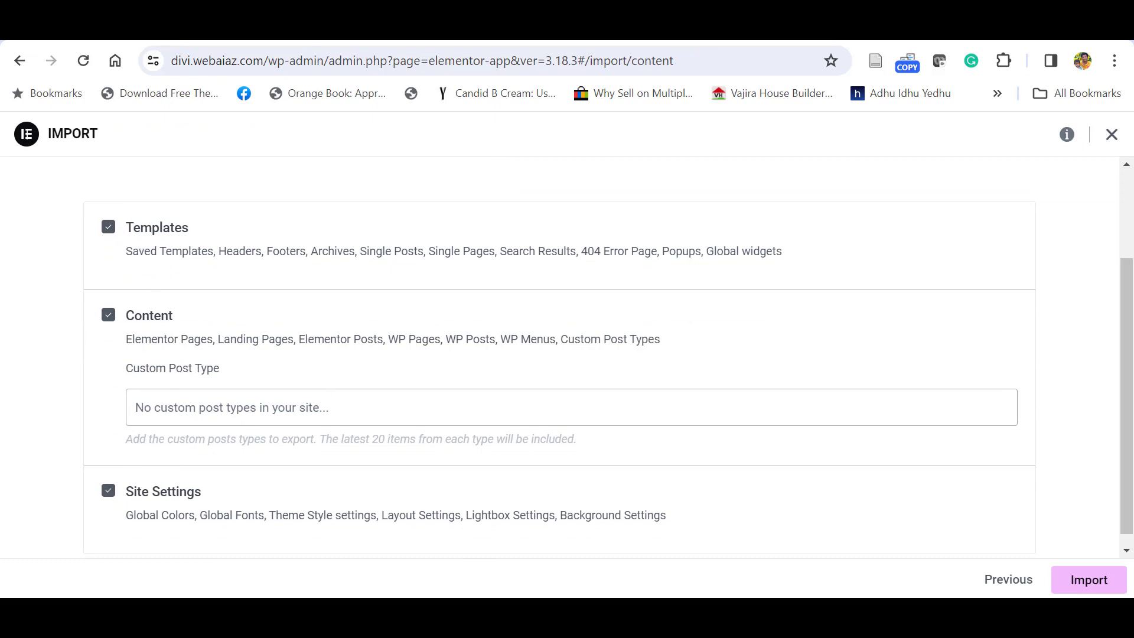
Step: Import the kit's templates, content and site settings, skipping the SVG file uploads
click(1081, 589)
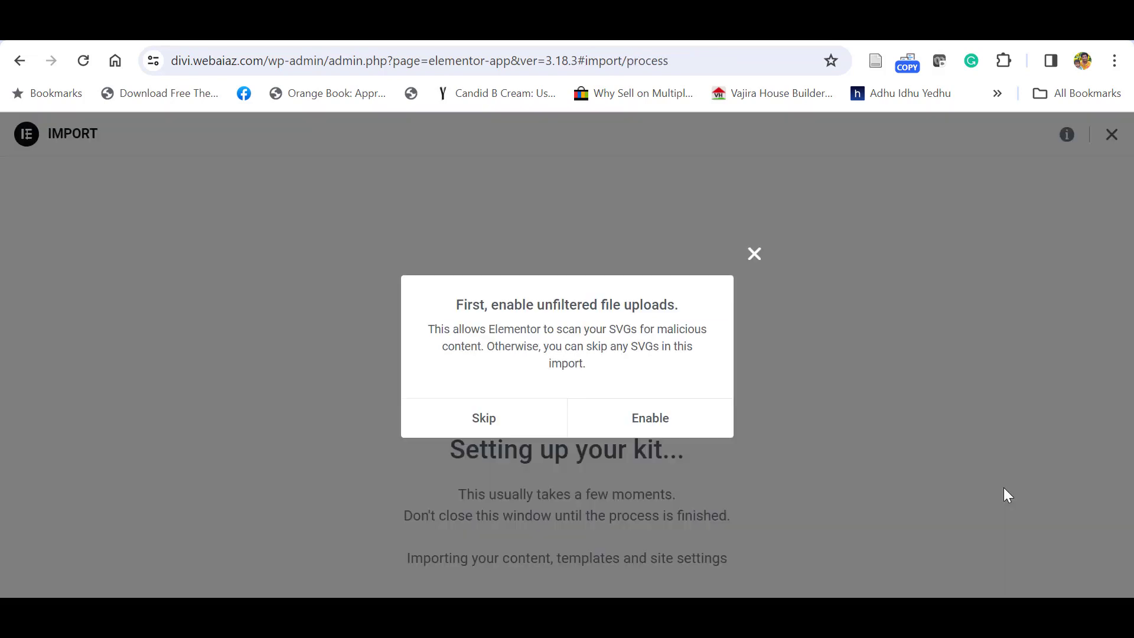
click(485, 423)
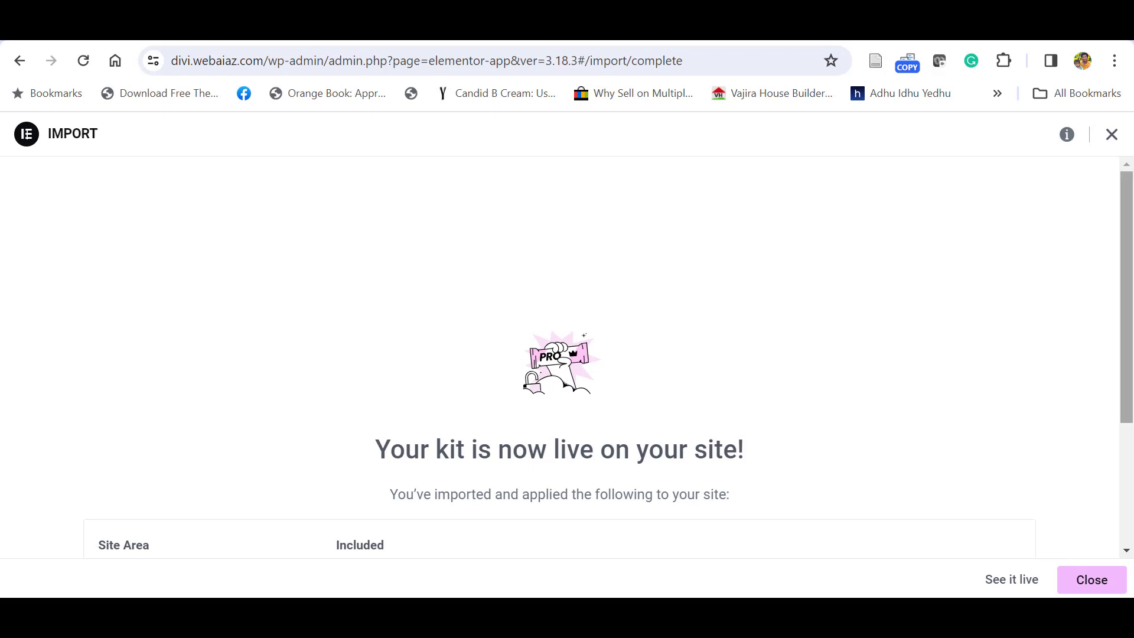
drag(1127, 352, 1130, 474)
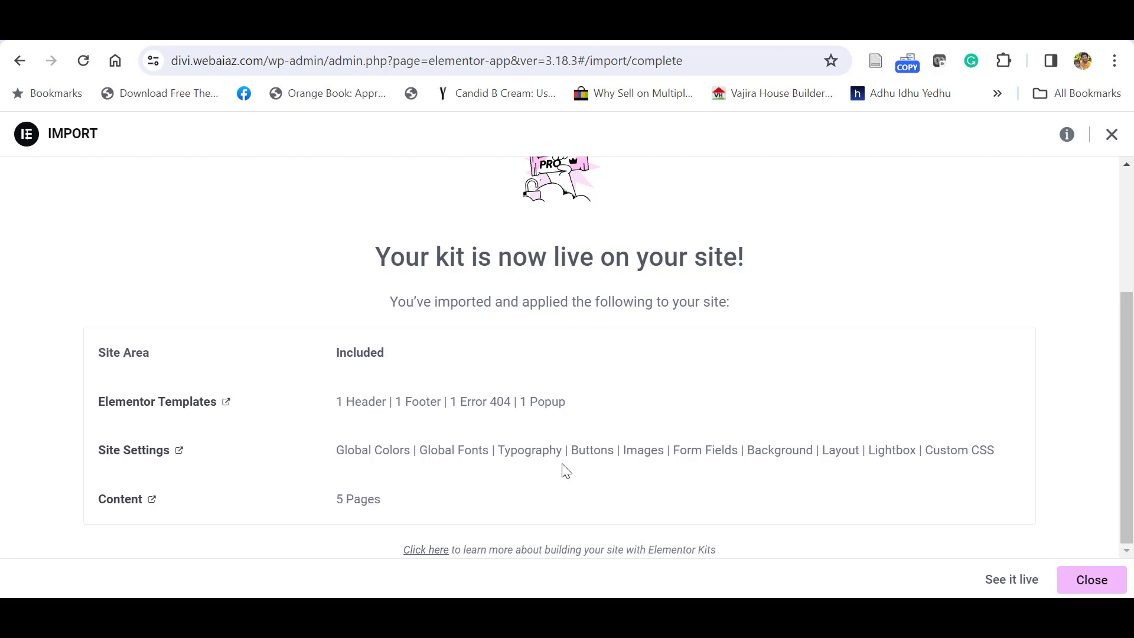
Step: View the Beauty Salon homepage live, scrolling down to the footer and back to the top
click(995, 582)
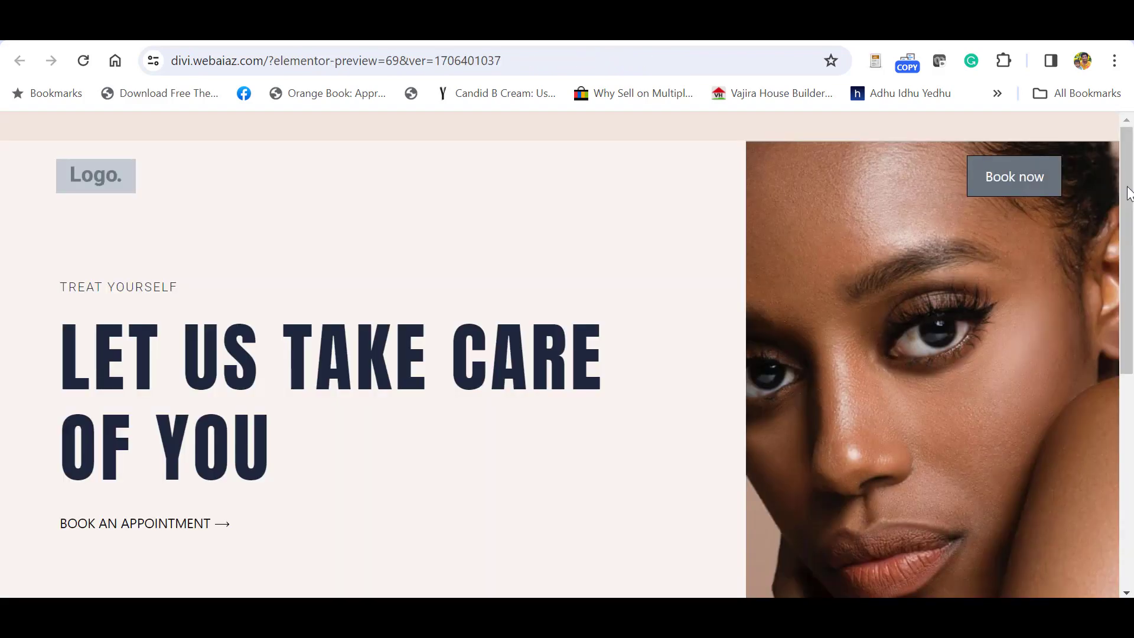
scroll(1128, 194, down, 5)
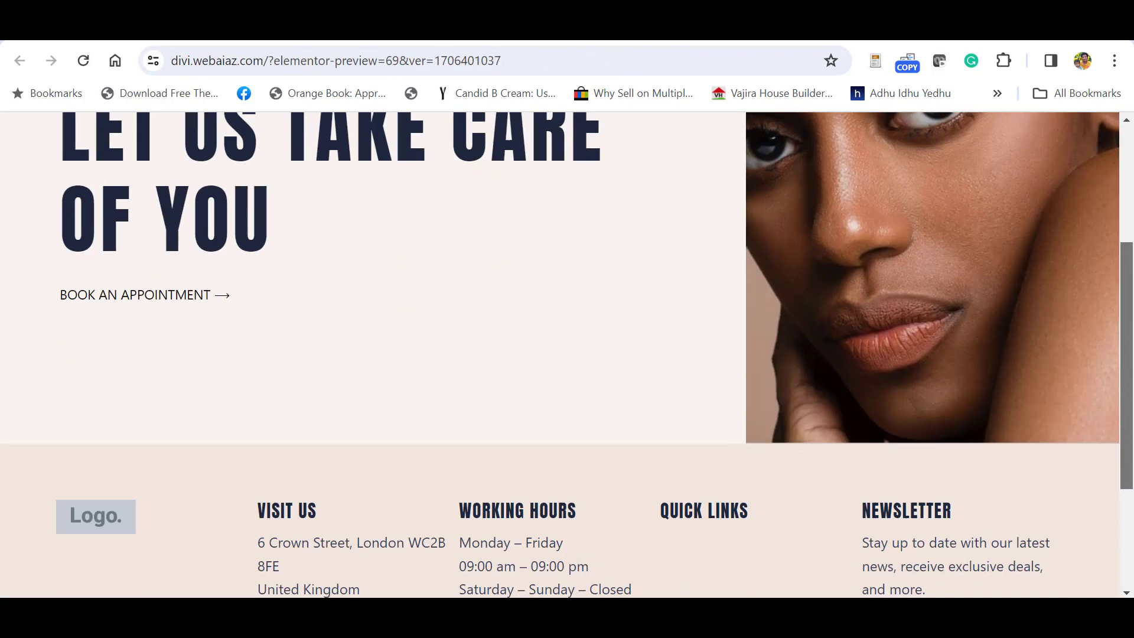
scroll(566, 354, down, 3)
key(Home)
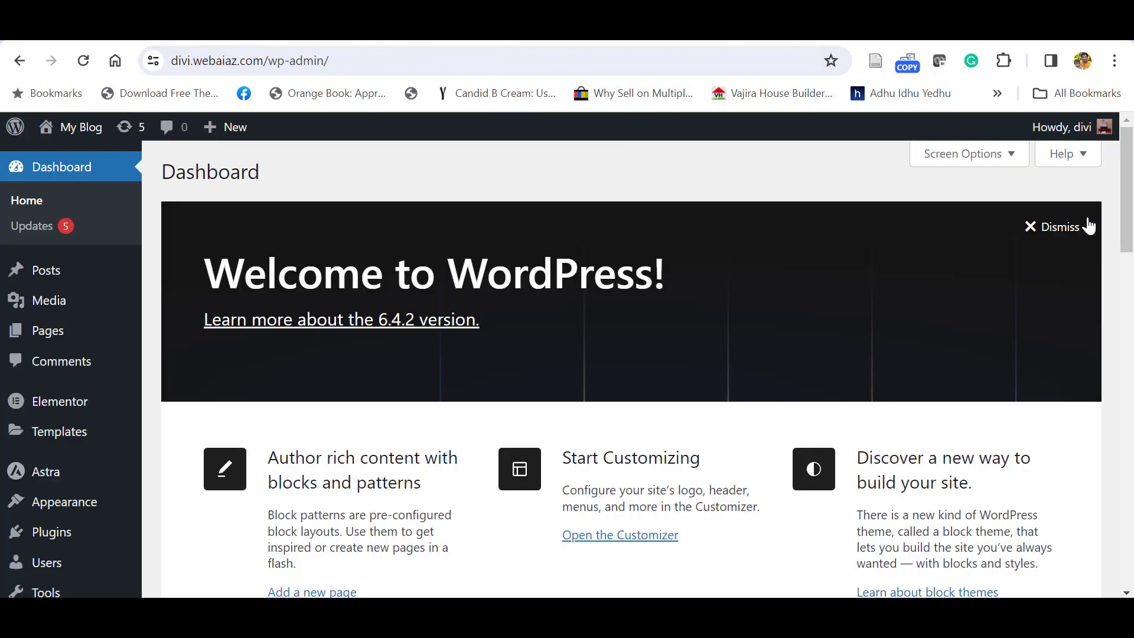
Step: Review the 7 pages in All Pages, including the imported Elementor pages with Home as Front Page
scroll(567, 354, down, 2)
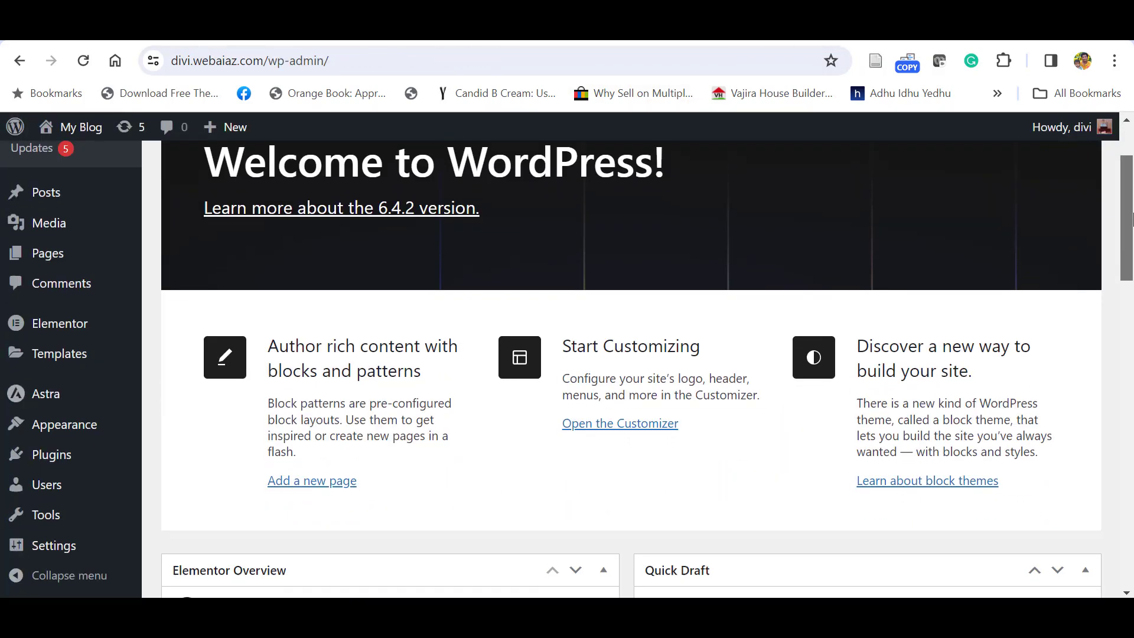
mouse_move(57, 266)
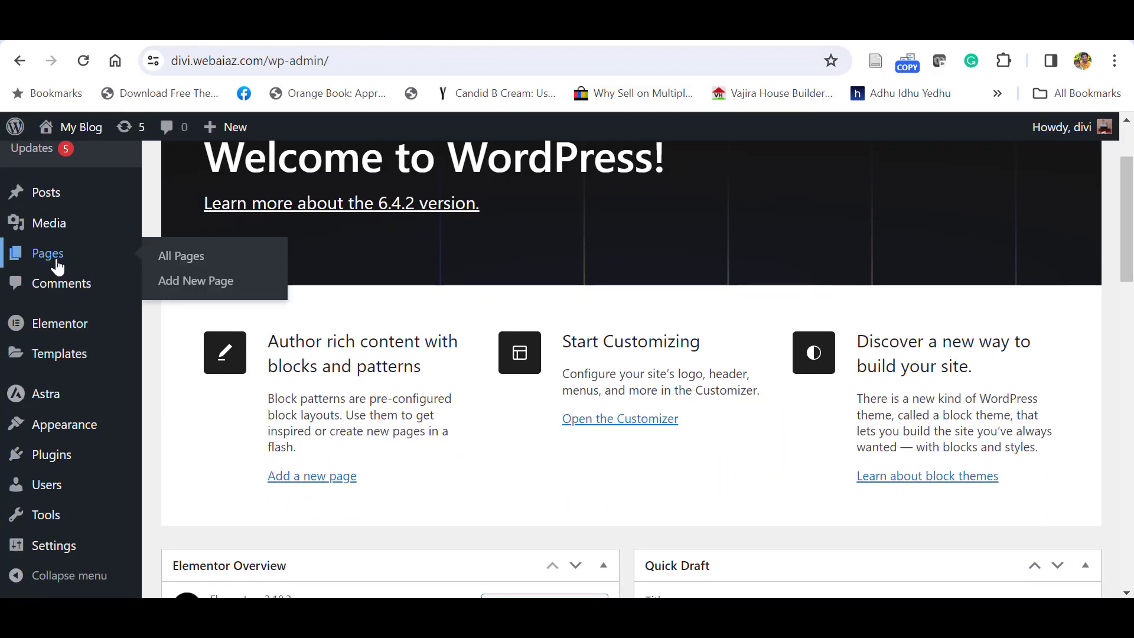
click(179, 264)
scroll(787, 187, down, 1)
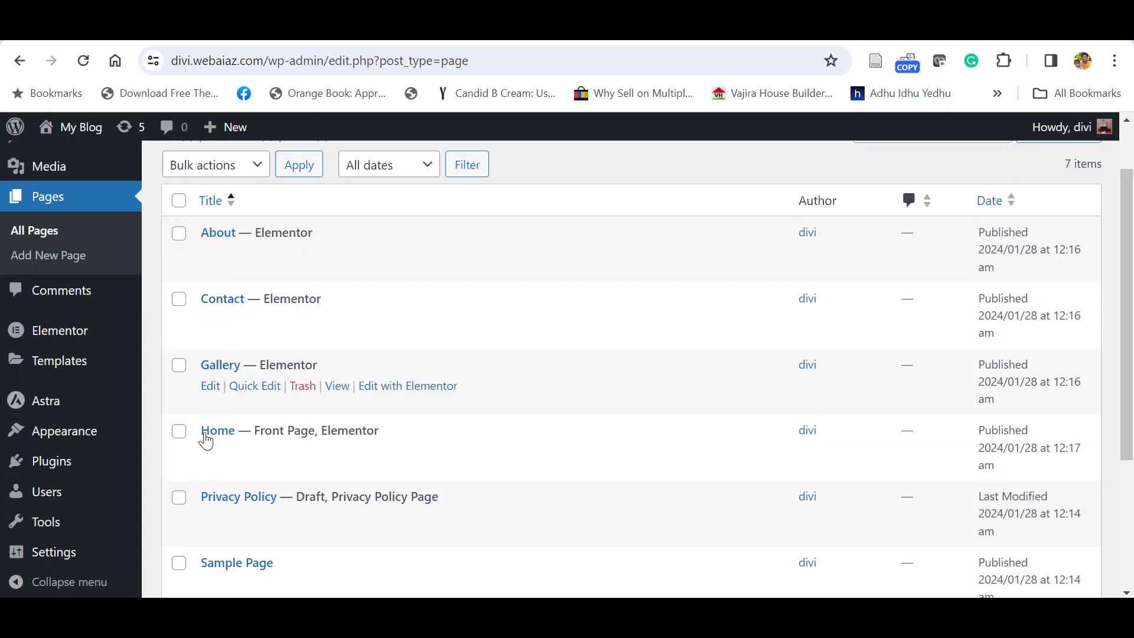
drag(1131, 415, 1131, 535)
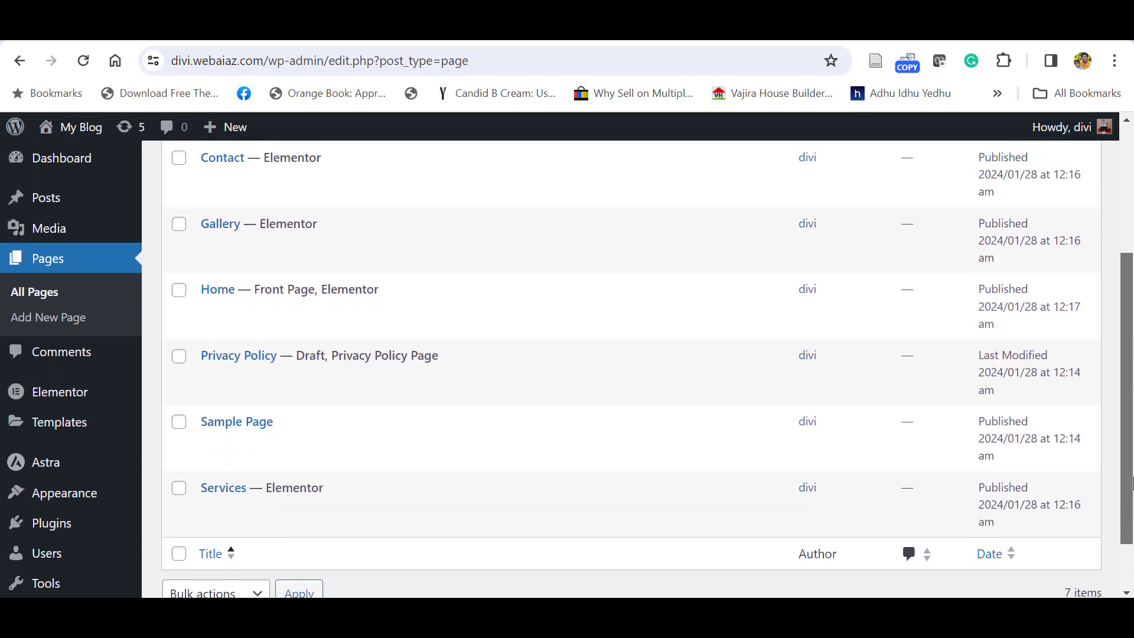
scroll(1128, 490, up, 1)
scroll(1125, 499, down, 2)
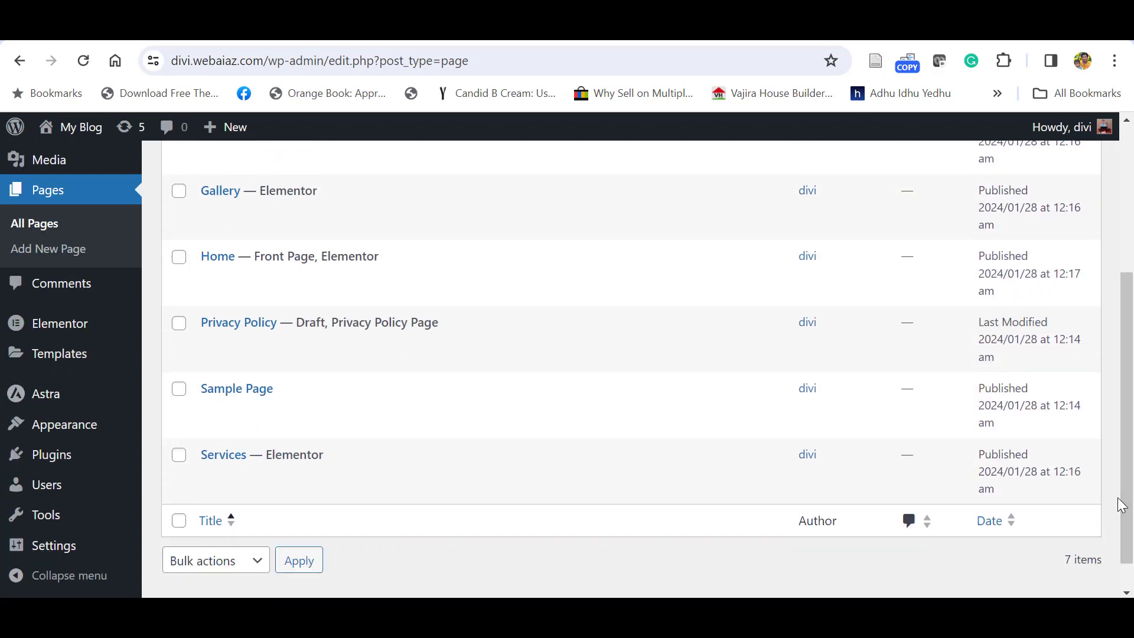
mouse_move(79, 429)
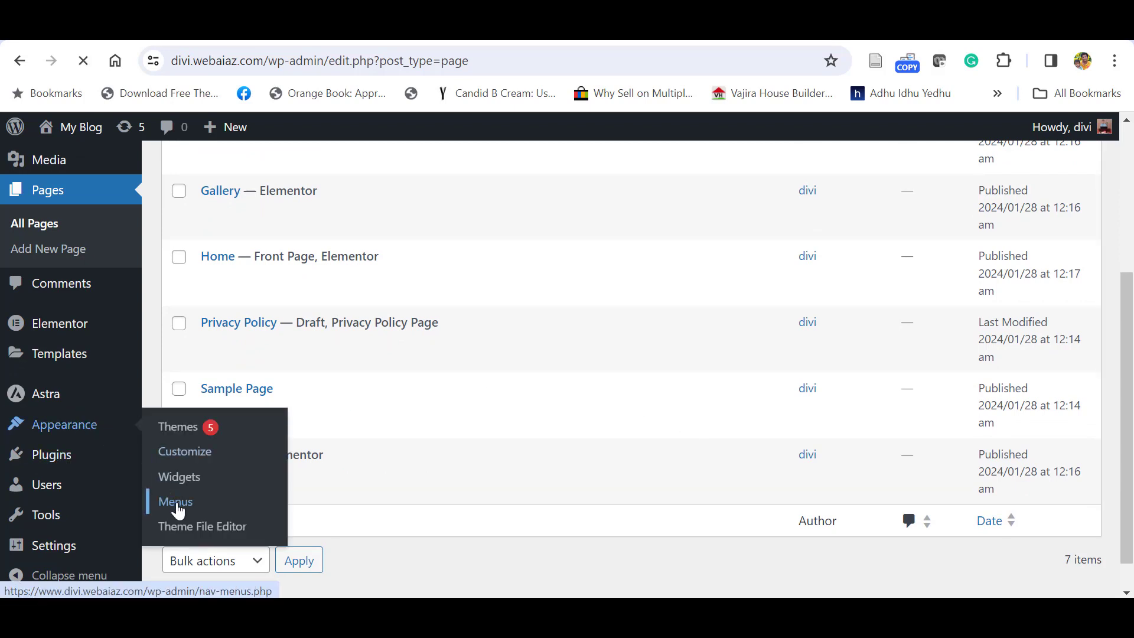
Step: Create a new navigation menu named 'Main Menu'
click(178, 509)
scroll(1130, 398, down, 2)
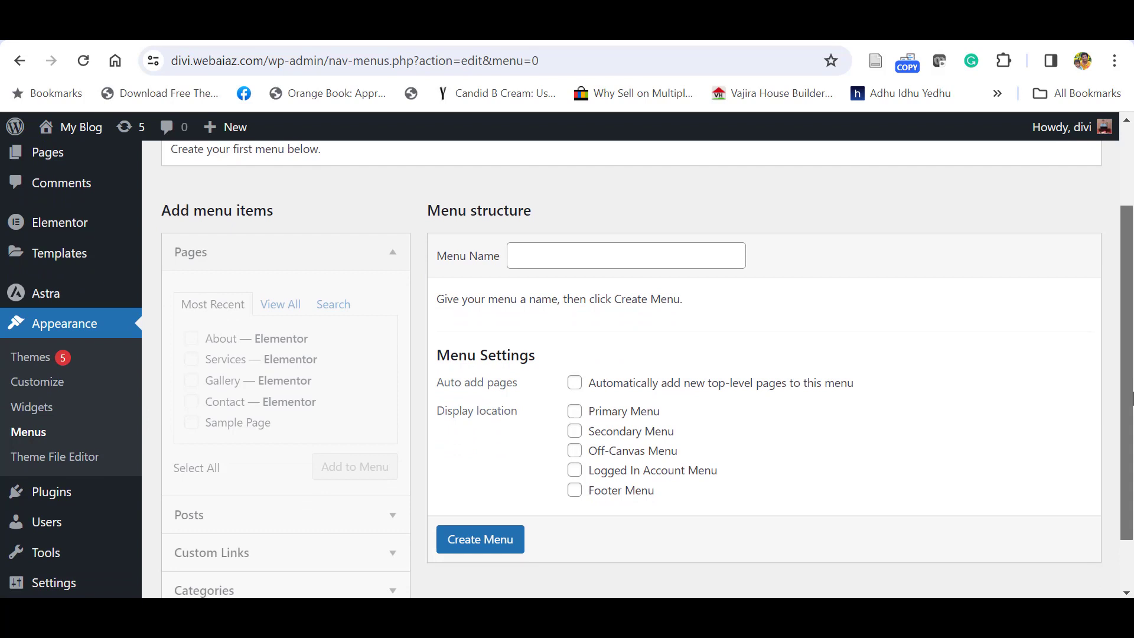
scroll(1130, 398, down, 1)
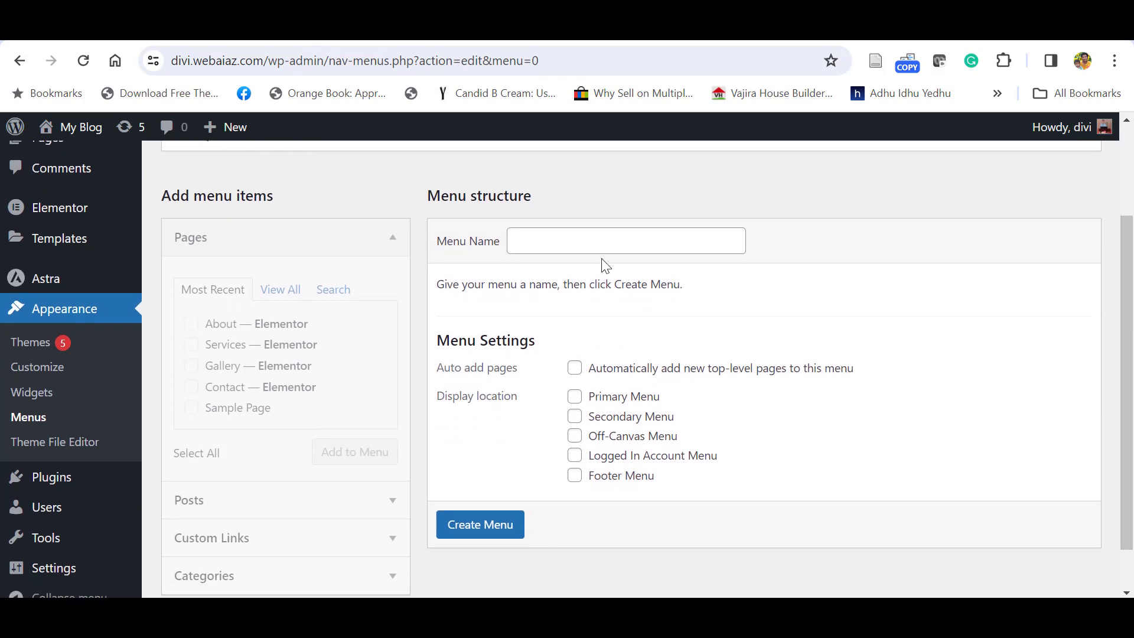
click(556, 245)
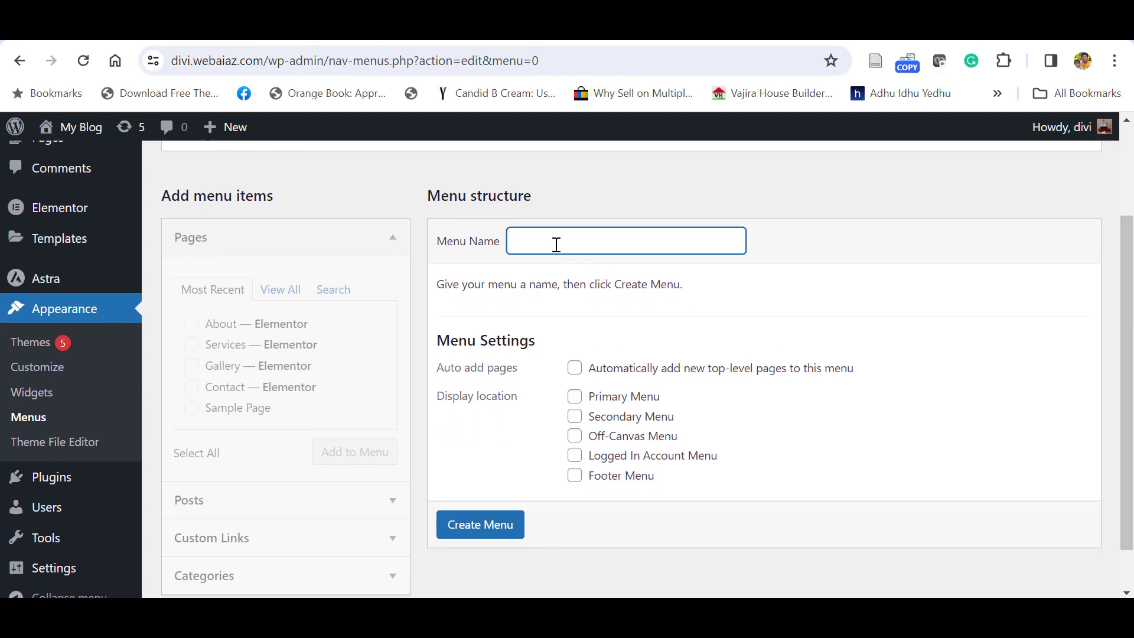
text(Main Menu)
click(472, 532)
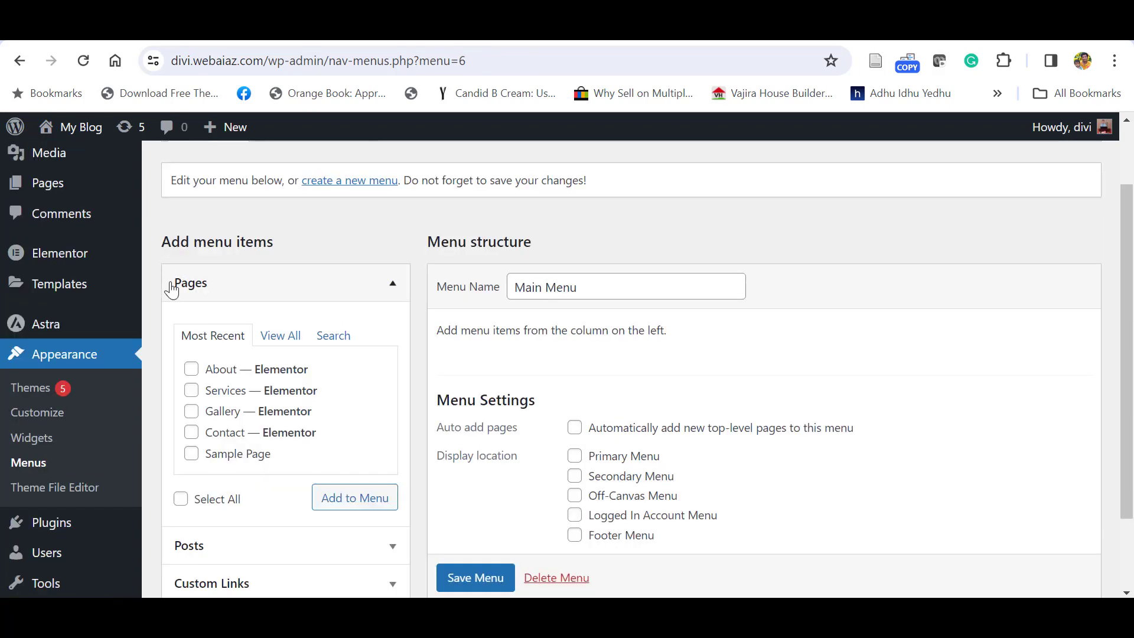
Step: Add all pages to Main Menu, move Services just below Home, and save
click(275, 340)
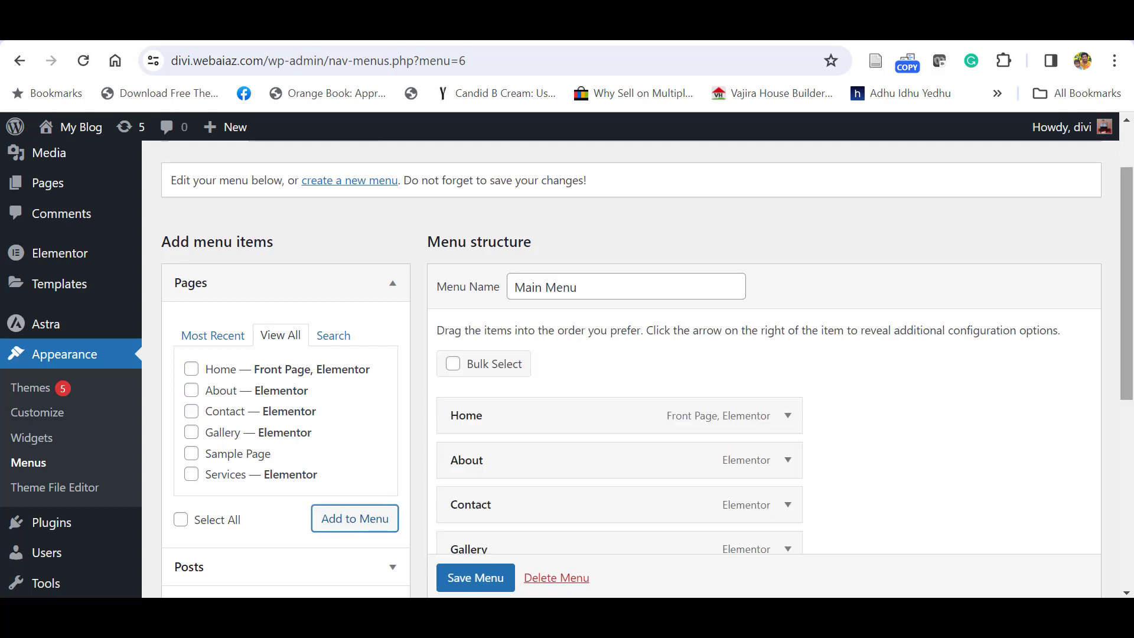
drag(1128, 363, 1131, 435)
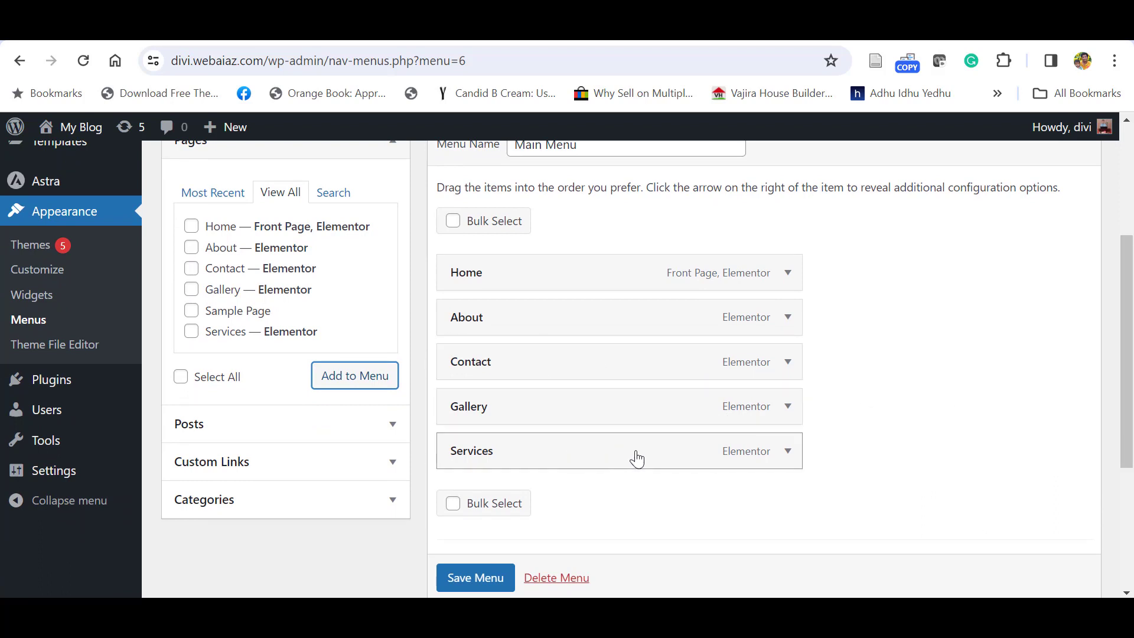
drag(637, 451, 637, 327)
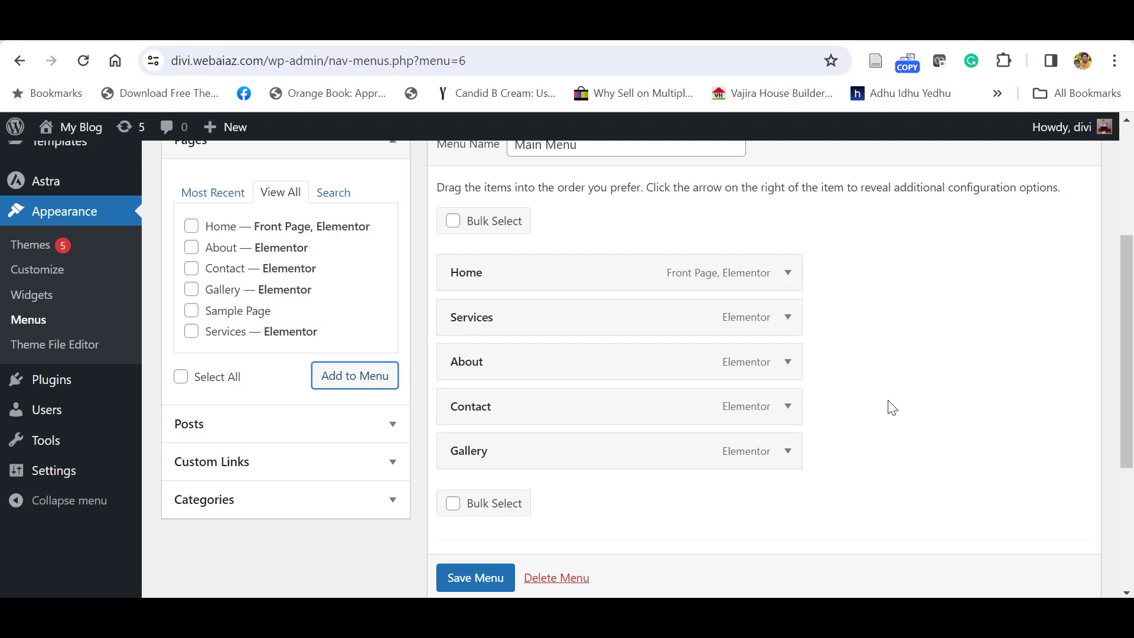
click(482, 578)
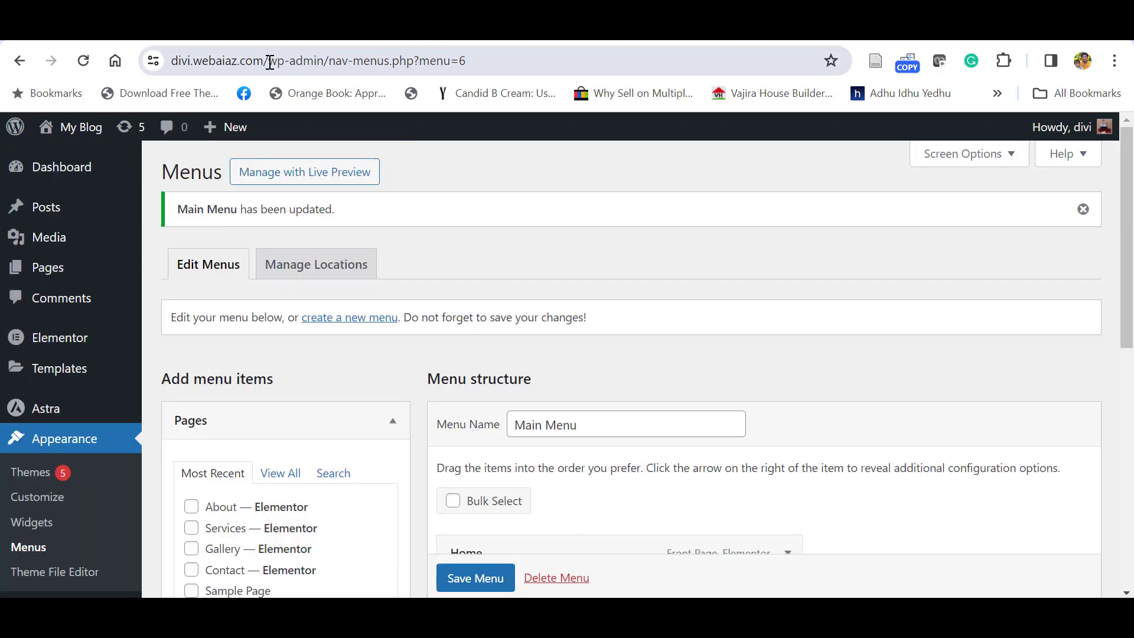
Step: Copy the site's base address and load the live homepage in a new browser tab
drag(270, 61, 167, 77)
key(ctrl+c)
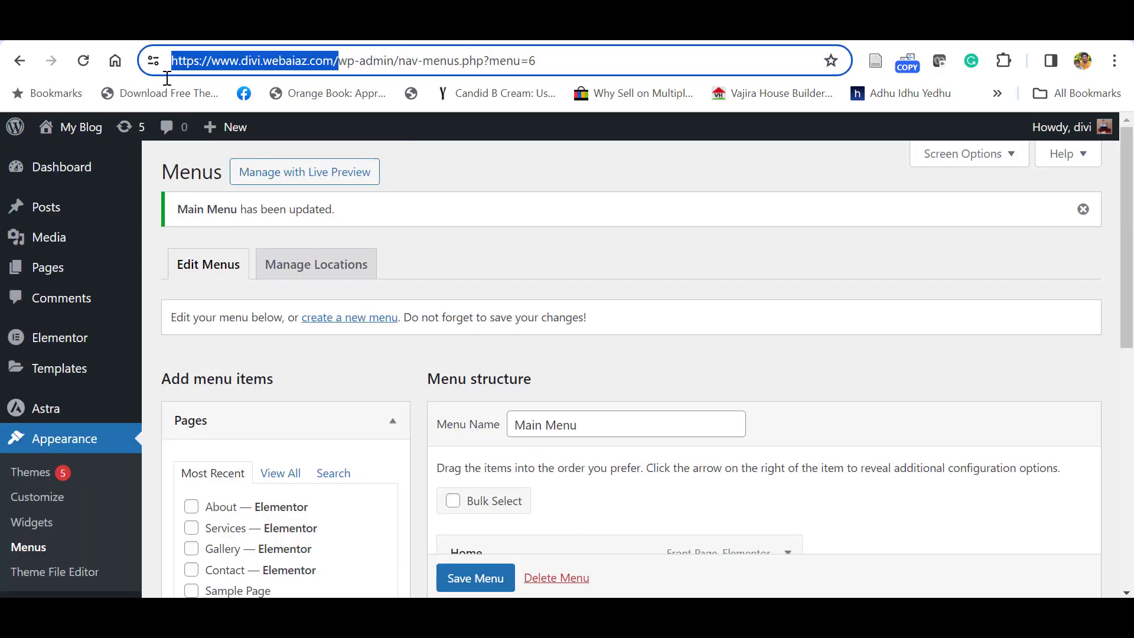
key(ctrl+t)
key(ctrl+v)
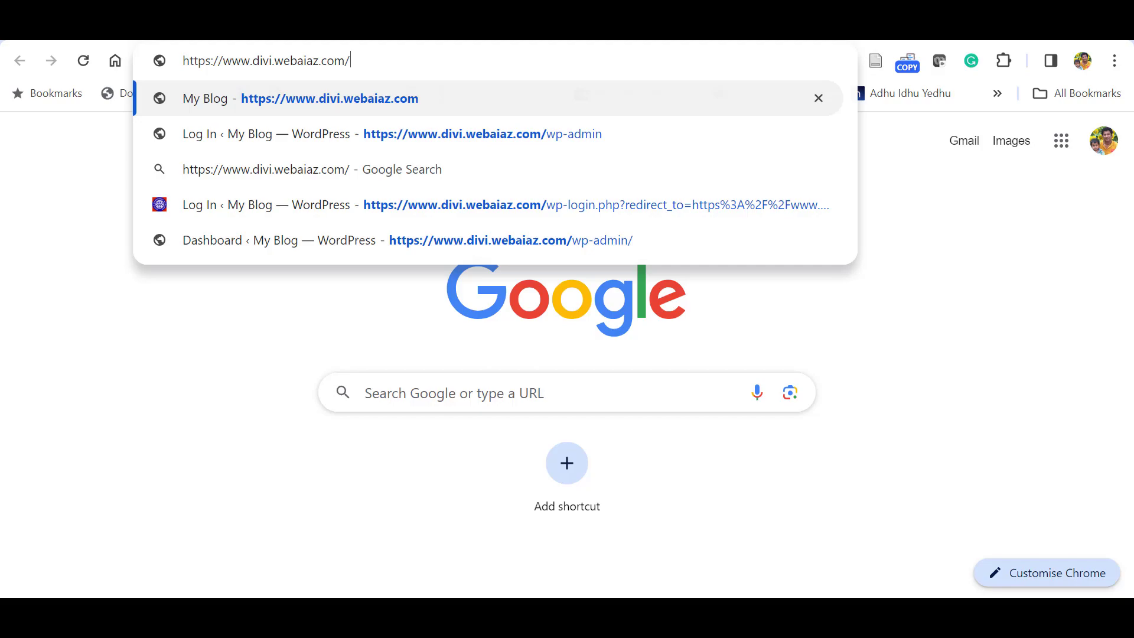
key(Return)
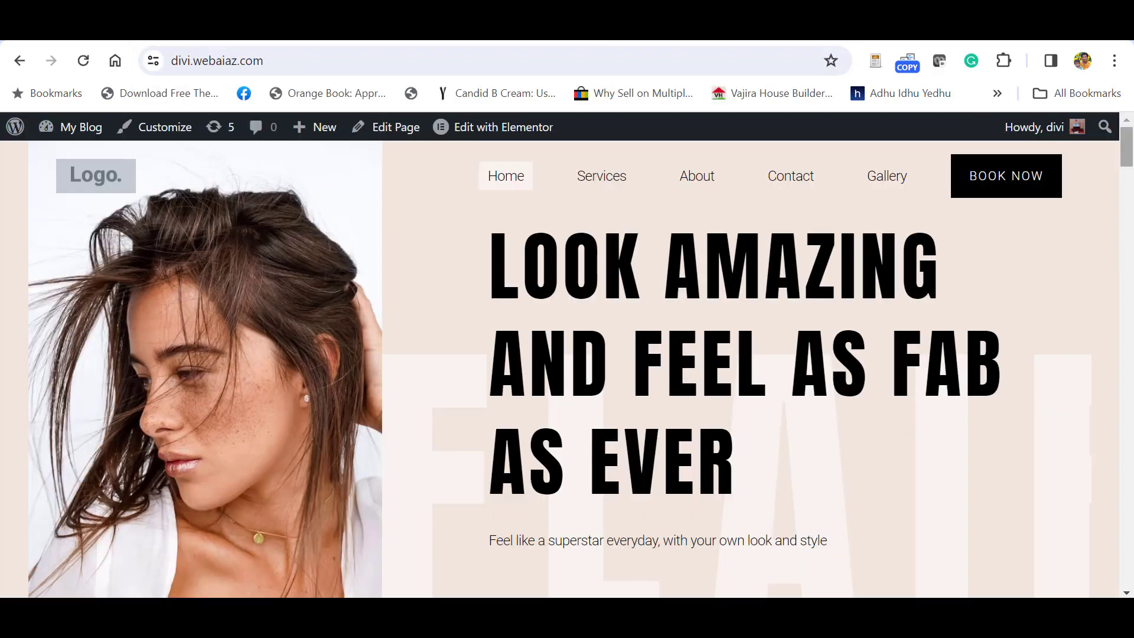
Step: Browse the live site through the header menu's Services and Contact pages
drag(1127, 158, 1129, 463)
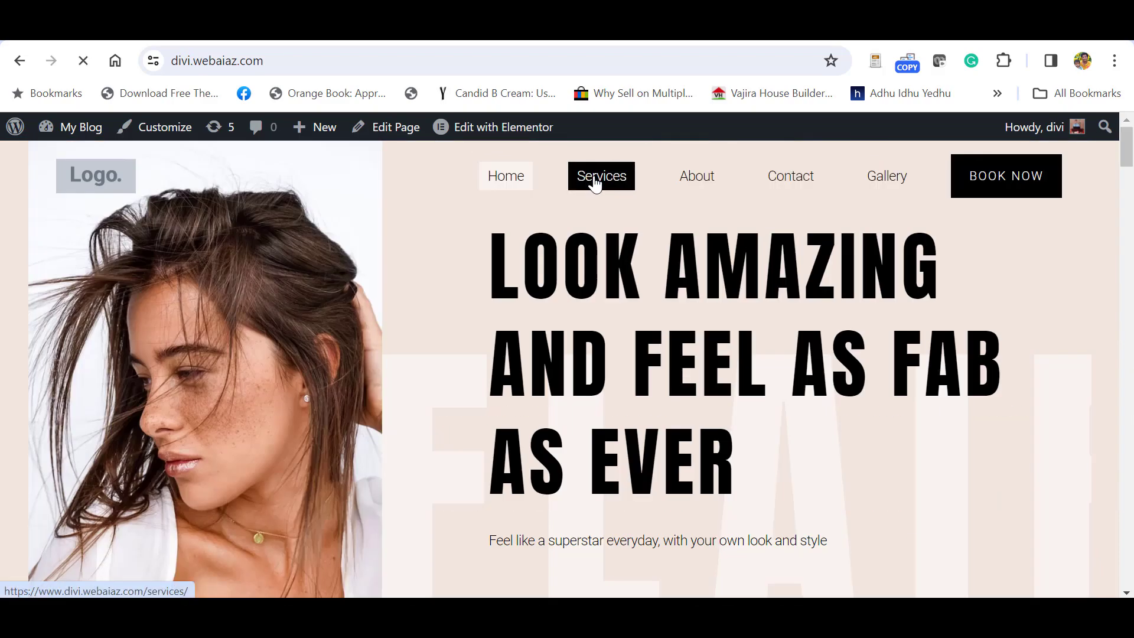
scroll(595, 183, down, 20)
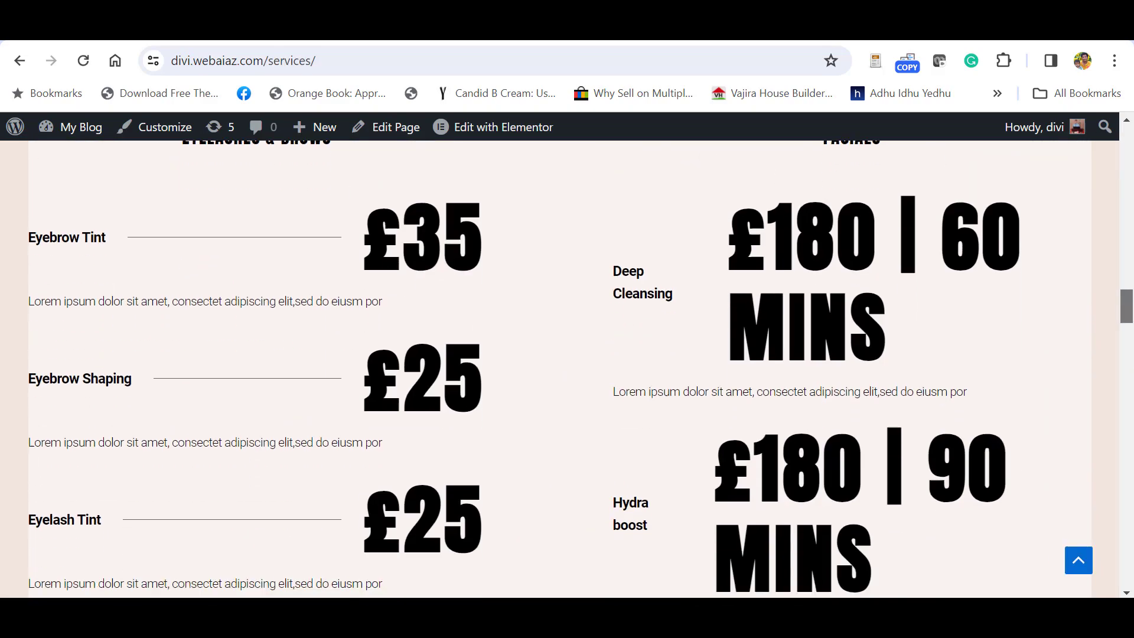
drag(1126, 369, 1128, 133)
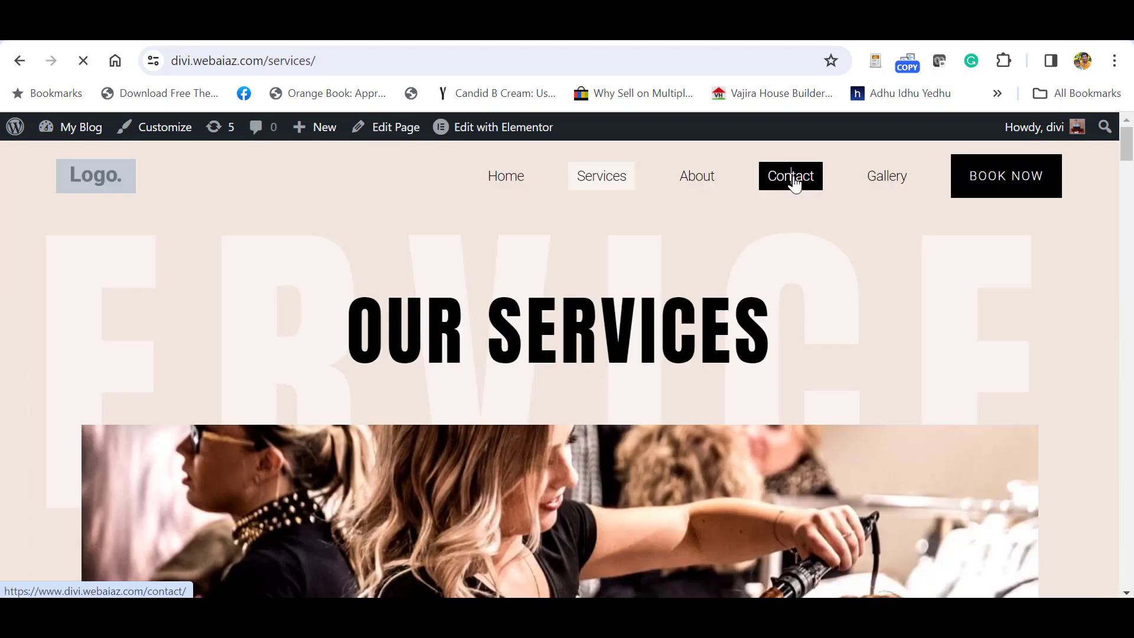
scroll(560, 366, down, 10)
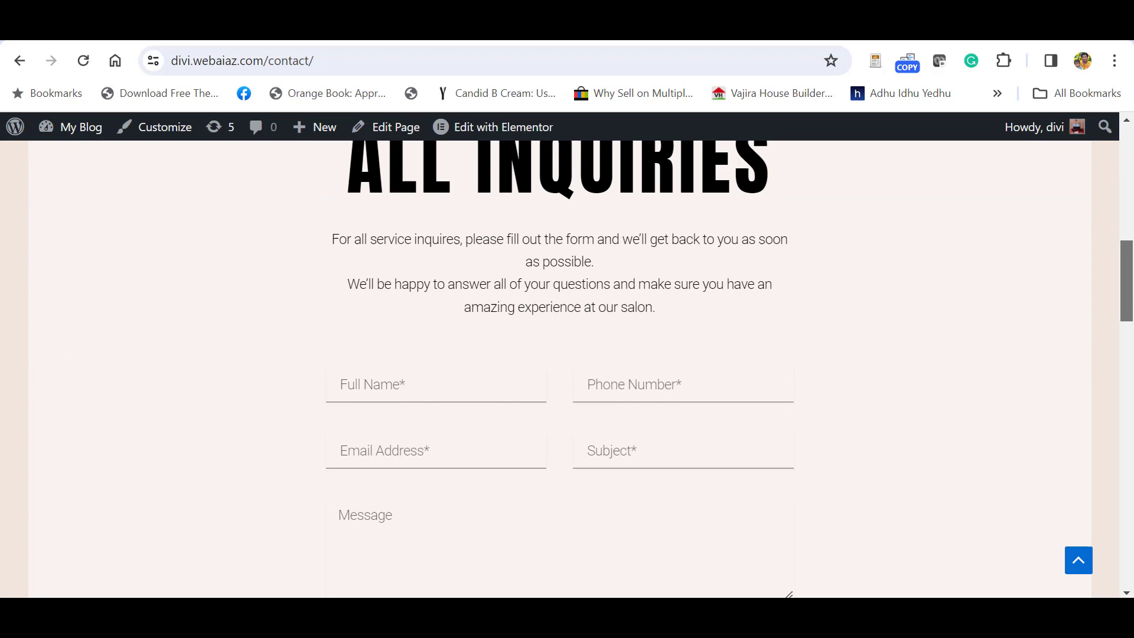
scroll(560, 366, down, 8)
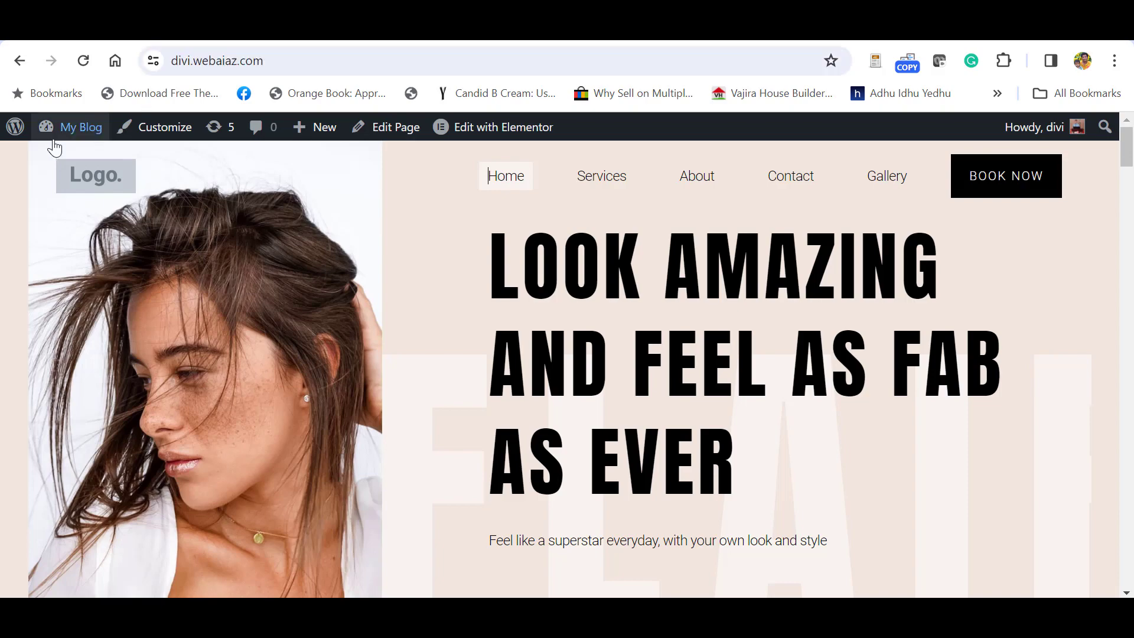
Step: In the Customizer's Homepage Settings, keep Home as the static homepage, with no posts page
mouse_move(70, 137)
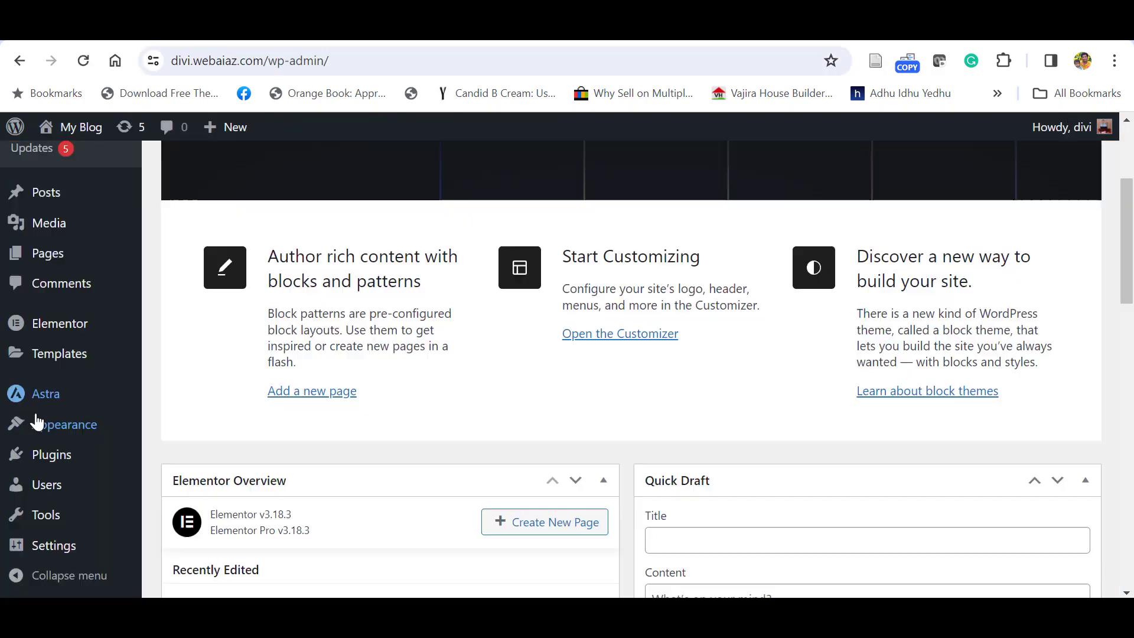
mouse_move(14, 424)
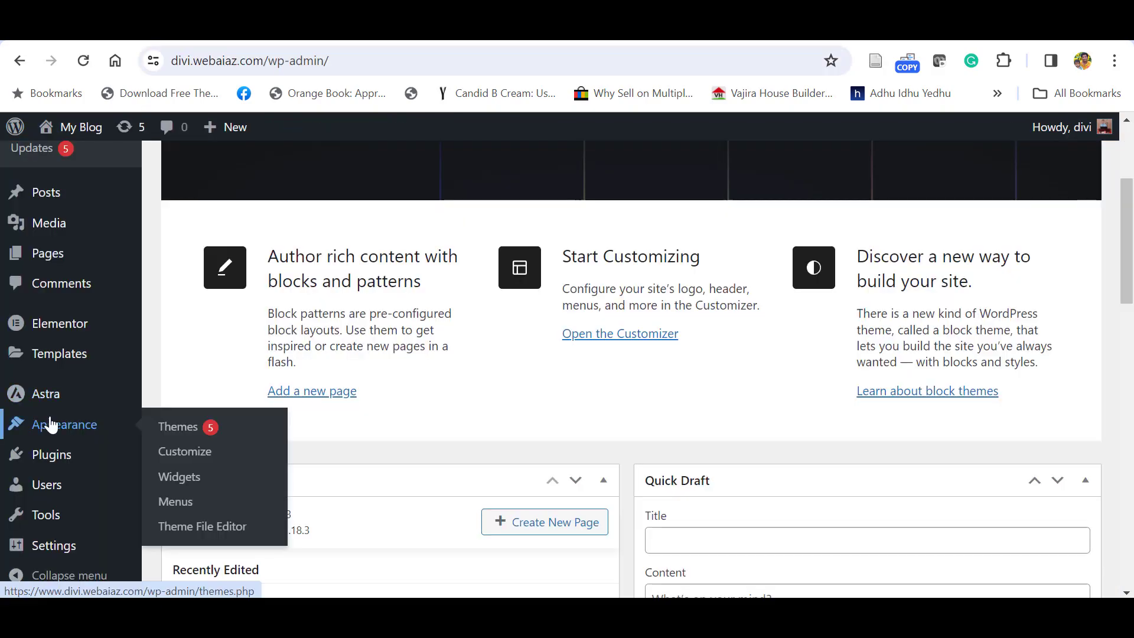
click(170, 457)
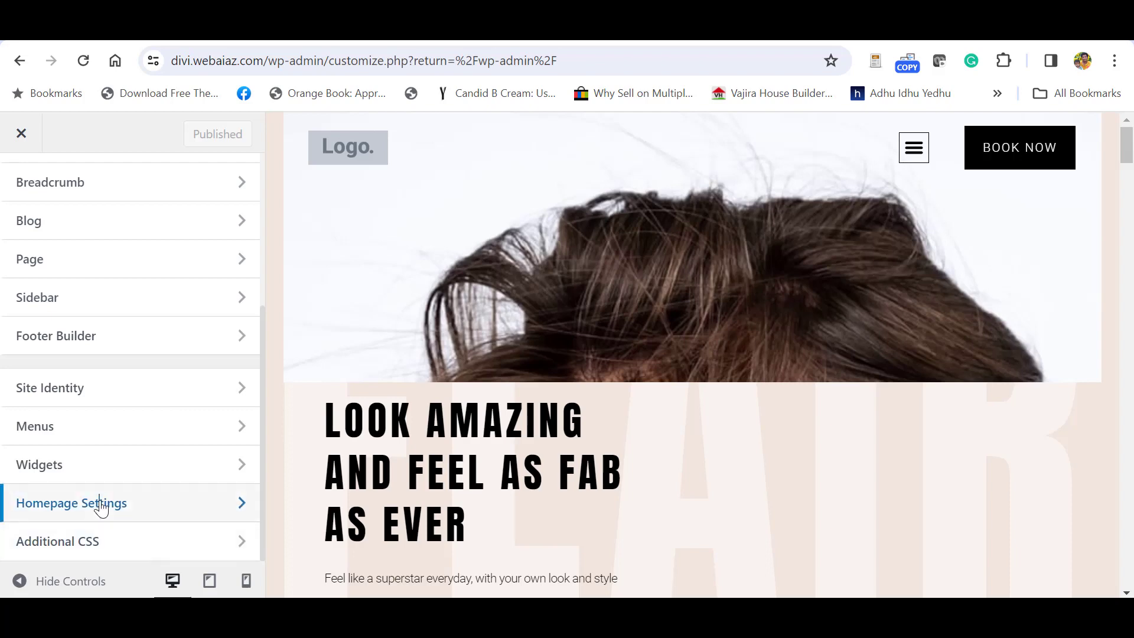
click(102, 504)
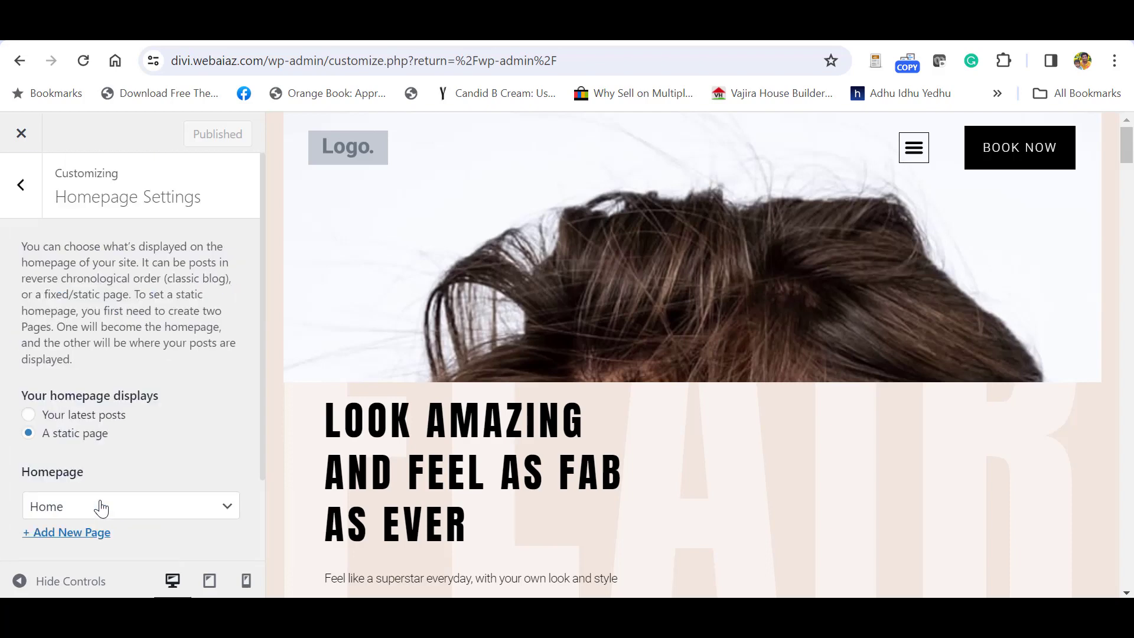
drag(264, 405, 254, 501)
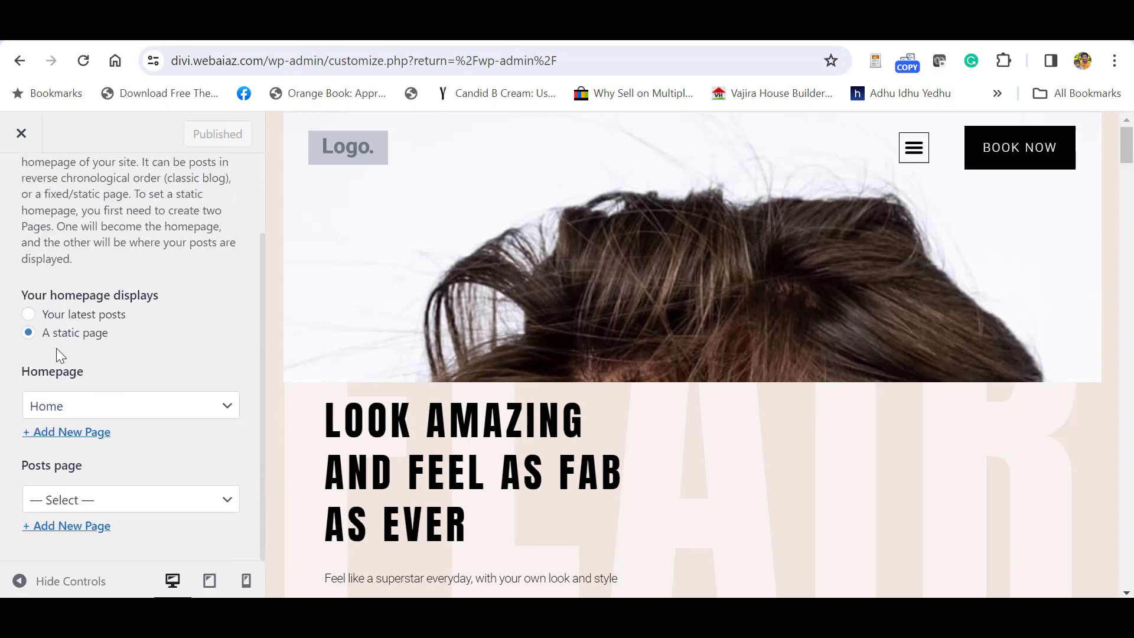
click(148, 408)
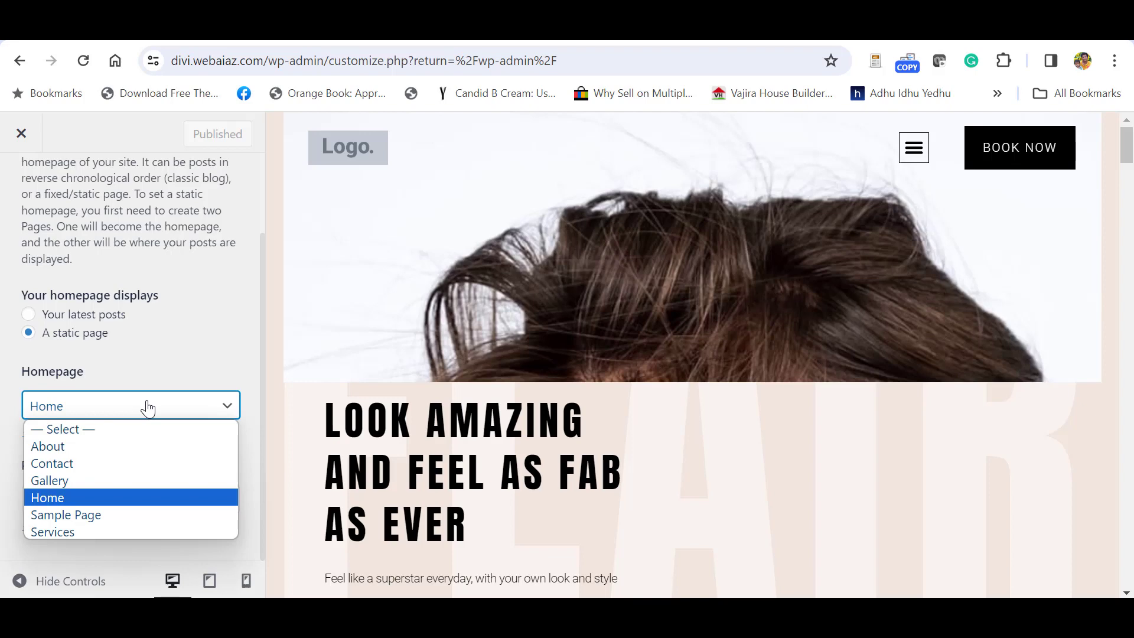
click(80, 498)
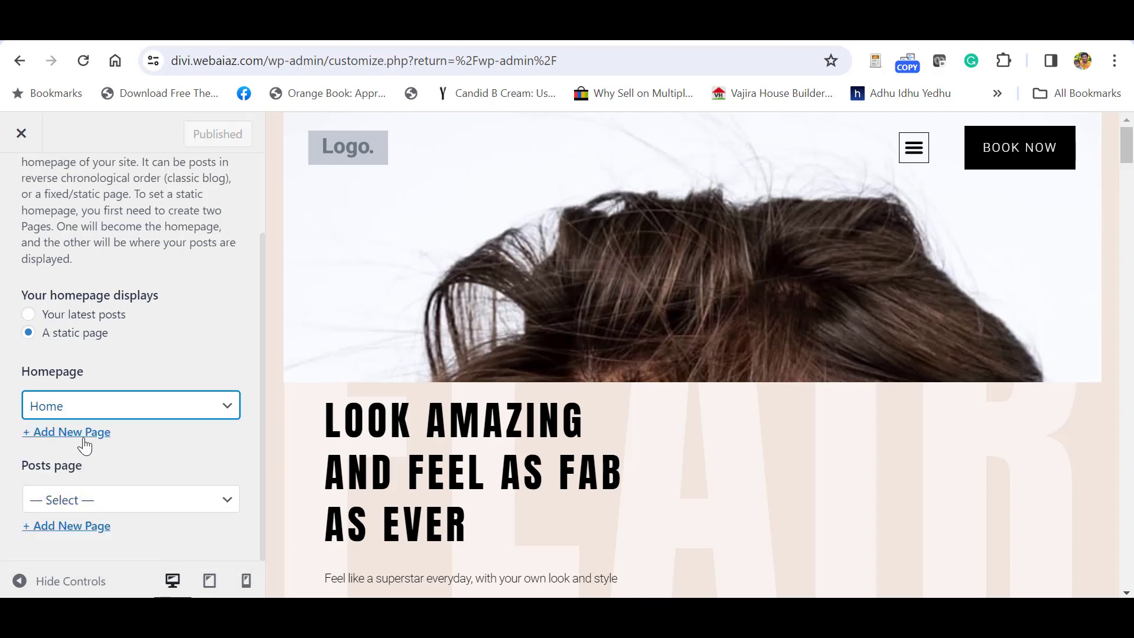